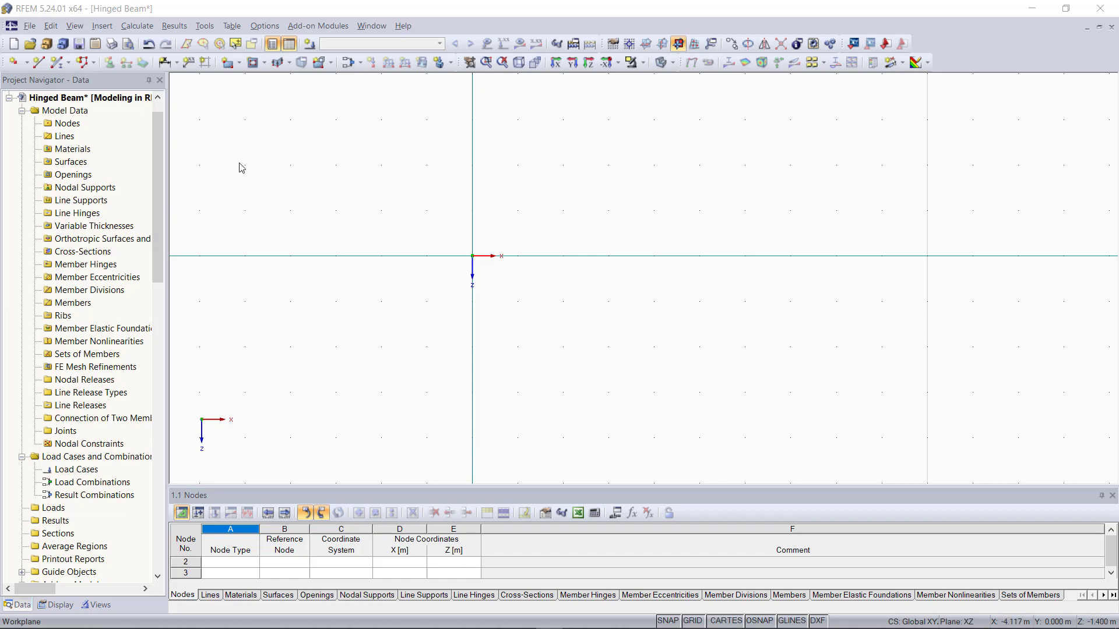
Start a new member using a rolled IPE 200 section in Steel S 235 from the libraries
{"action": "left_click", "coordinate": [58, 63]}
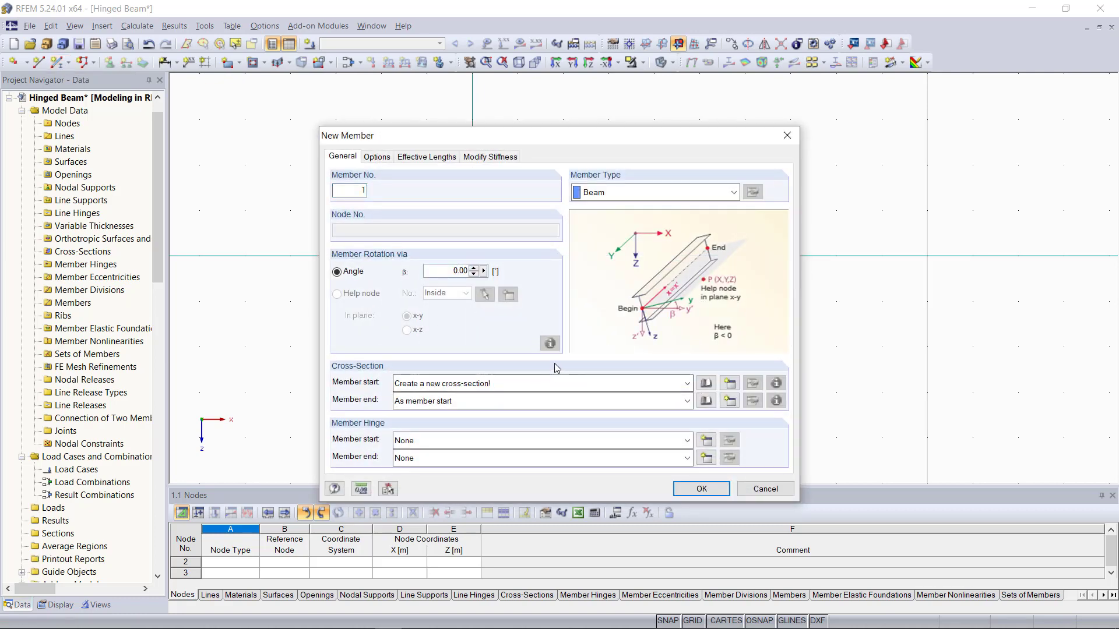
{"action": "left_click", "coordinate": [711, 387]}
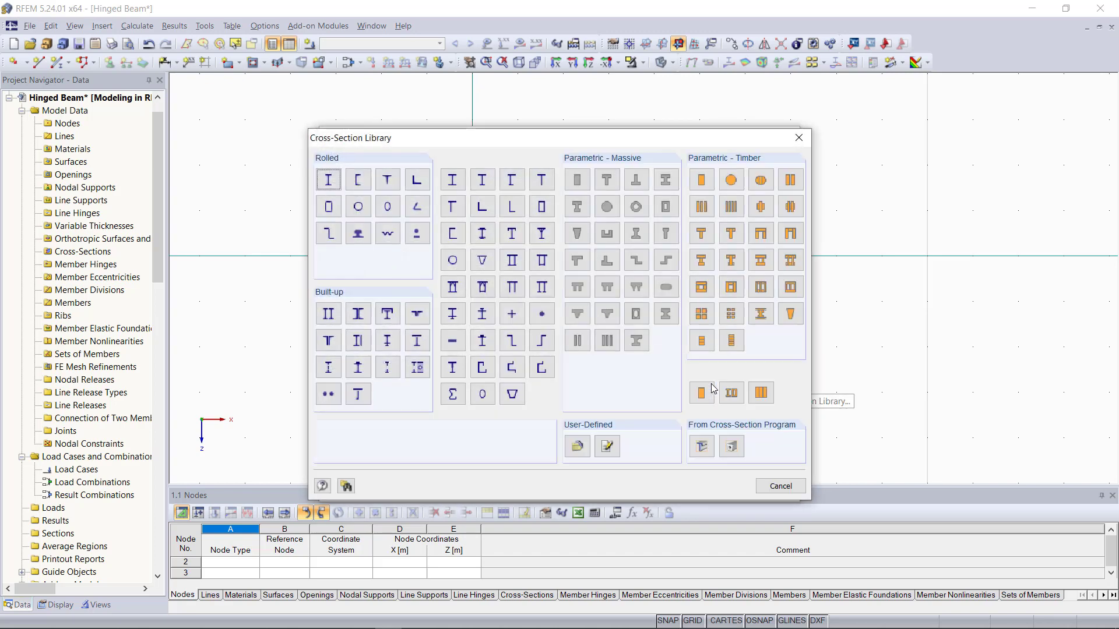
{"action": "left_click", "coordinate": [329, 182]}
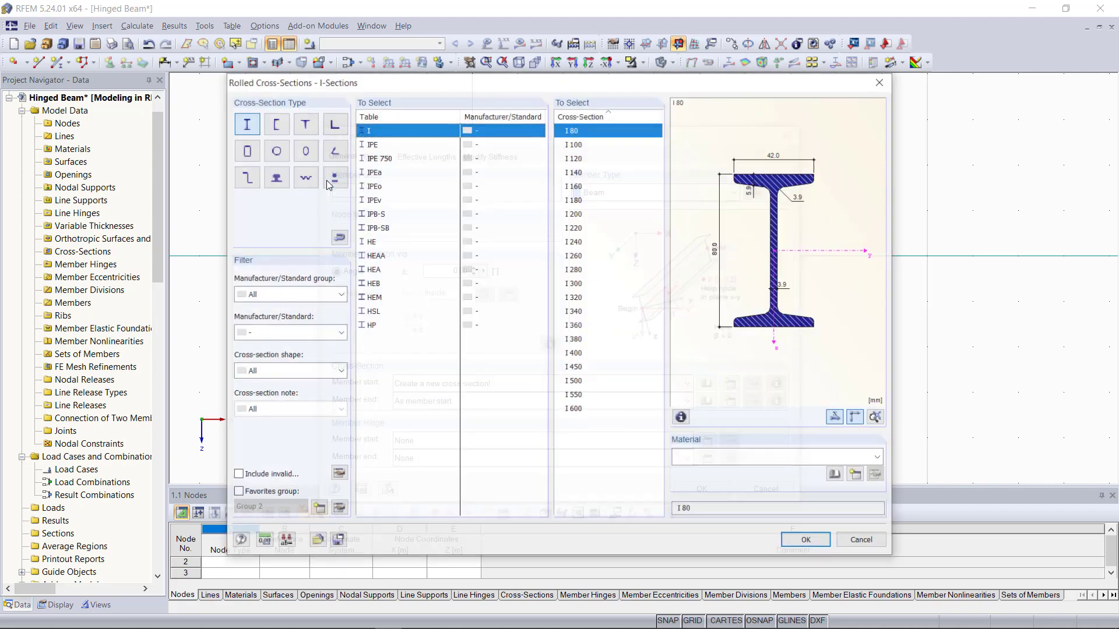
{"action": "left_click", "coordinate": [390, 145]}
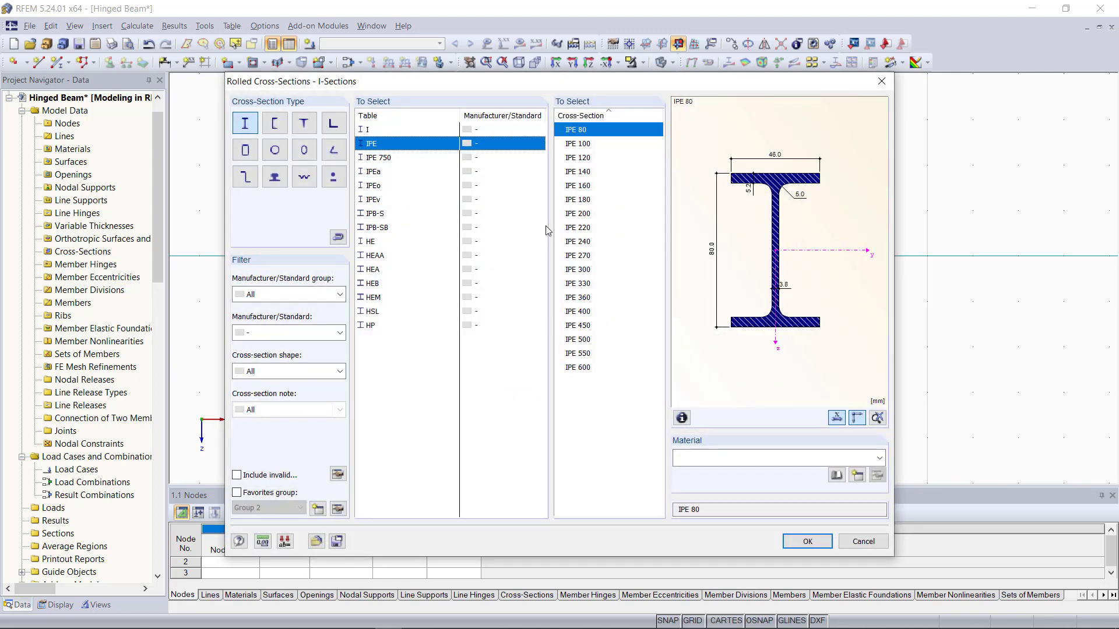
{"action": "left_click", "coordinate": [579, 214]}
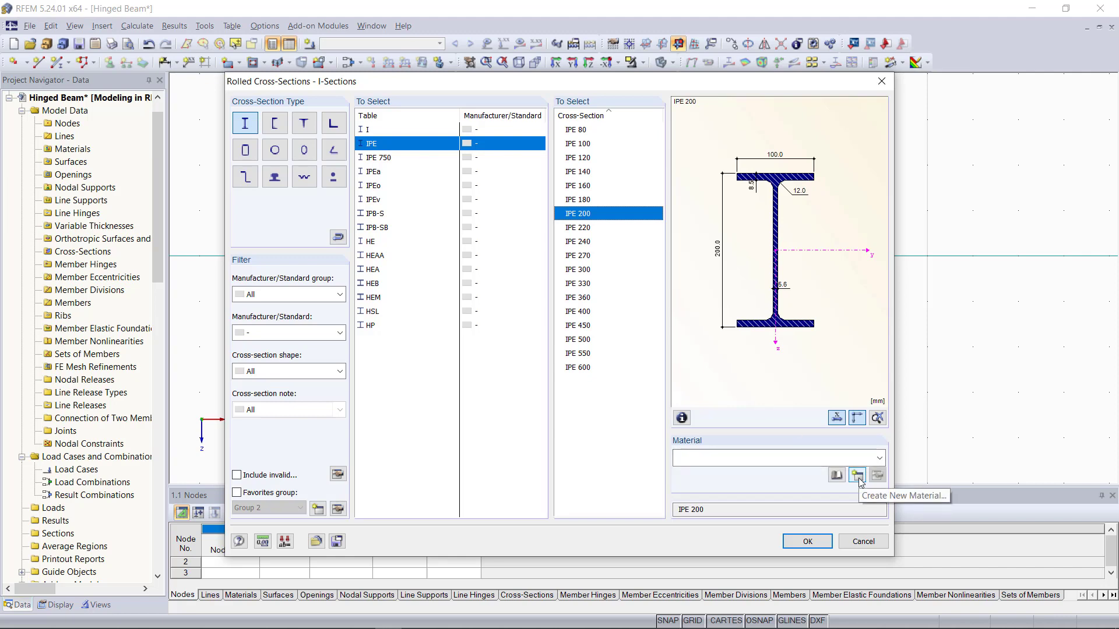
{"action": "left_click", "coordinate": [839, 477]}
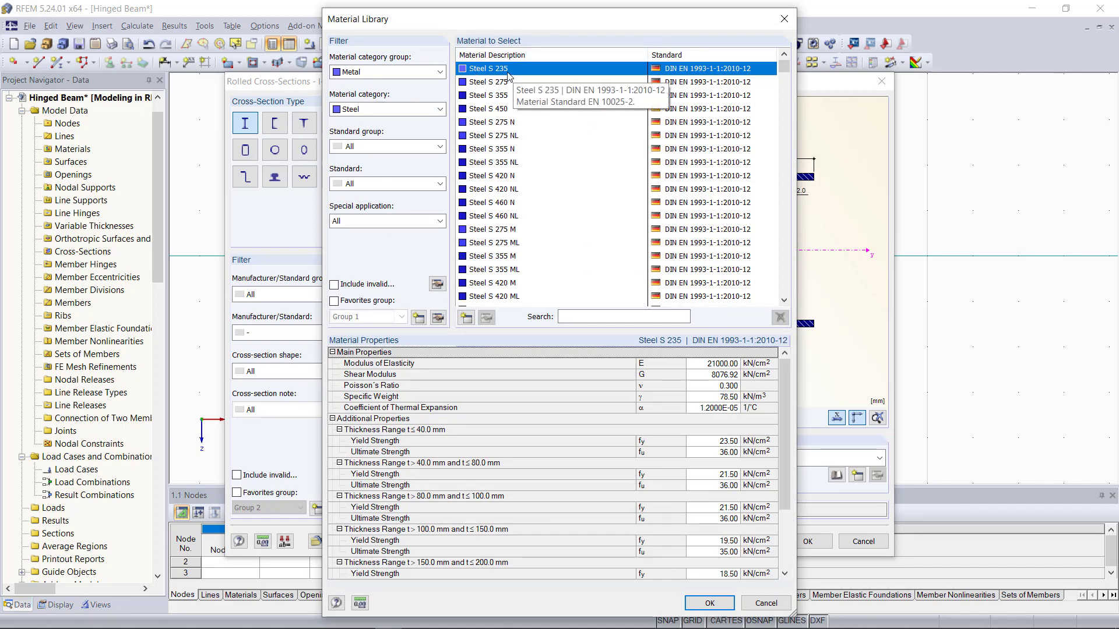
{"action": "left_click", "coordinate": [709, 603]}
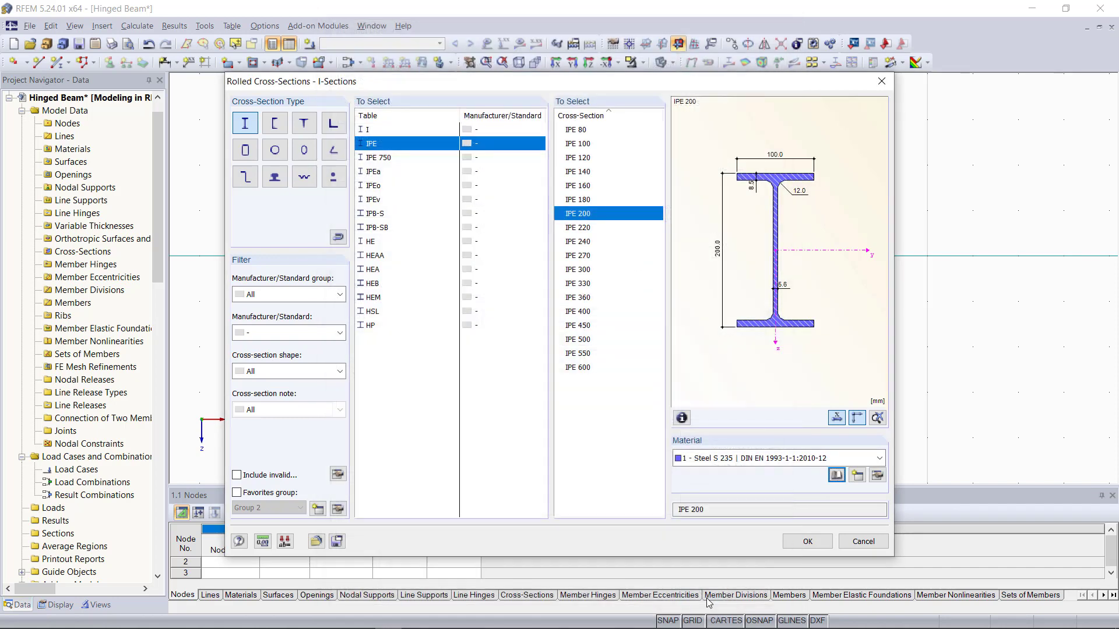
Draw two 3 m IPE 200 members end to end from the origin to X = 6 m
{"action": "left_click", "coordinate": [808, 543]}
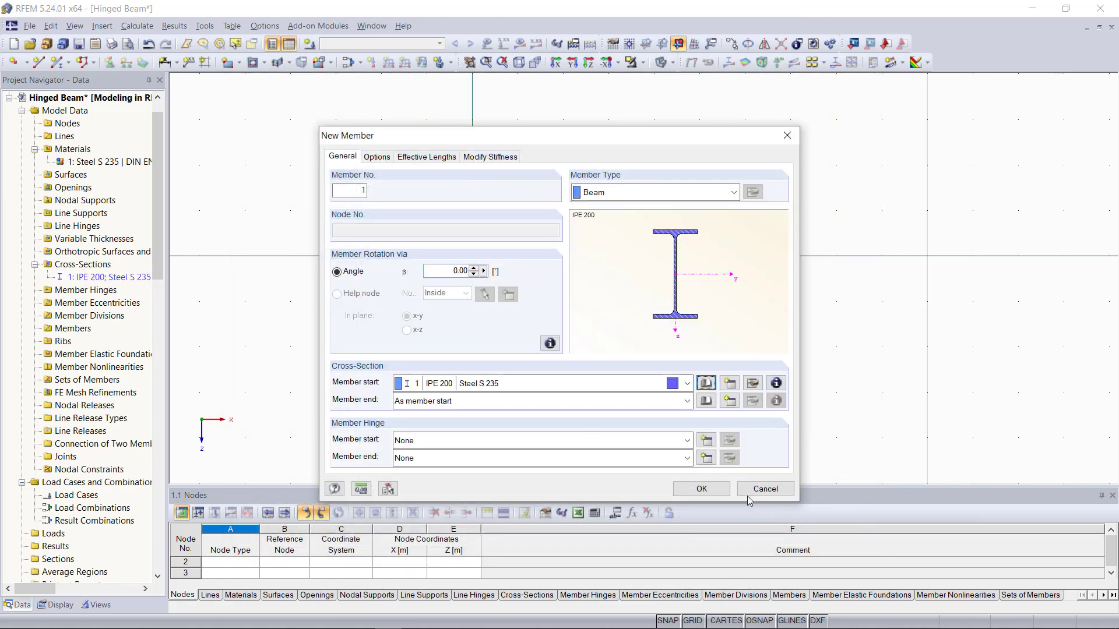
{"action": "left_click", "coordinate": [702, 490]}
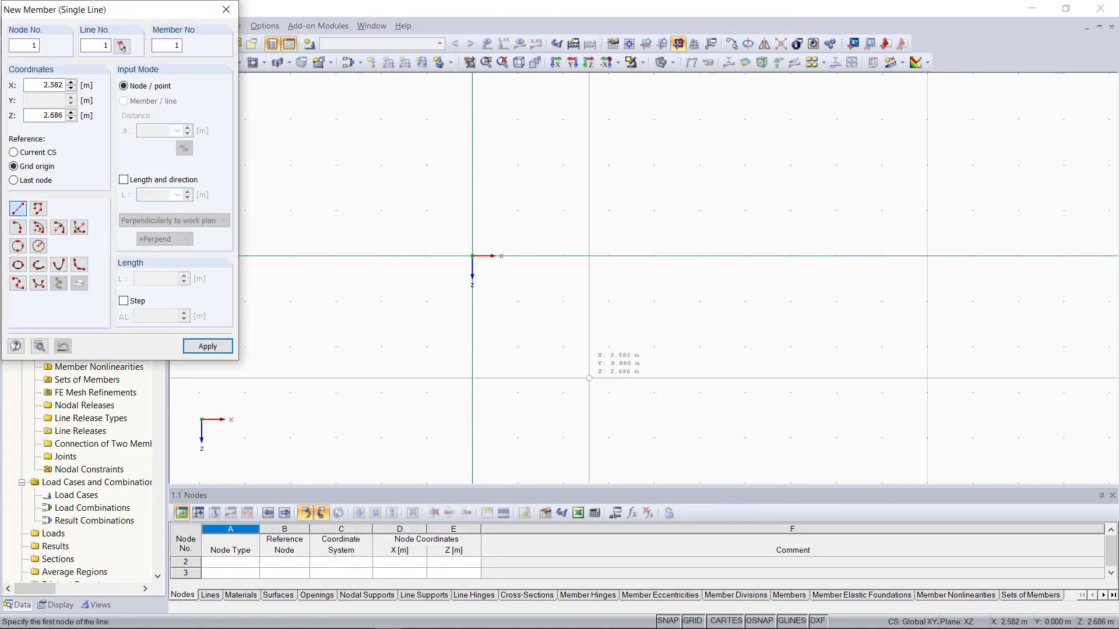
{"action": "left_click", "coordinate": [472, 255]}
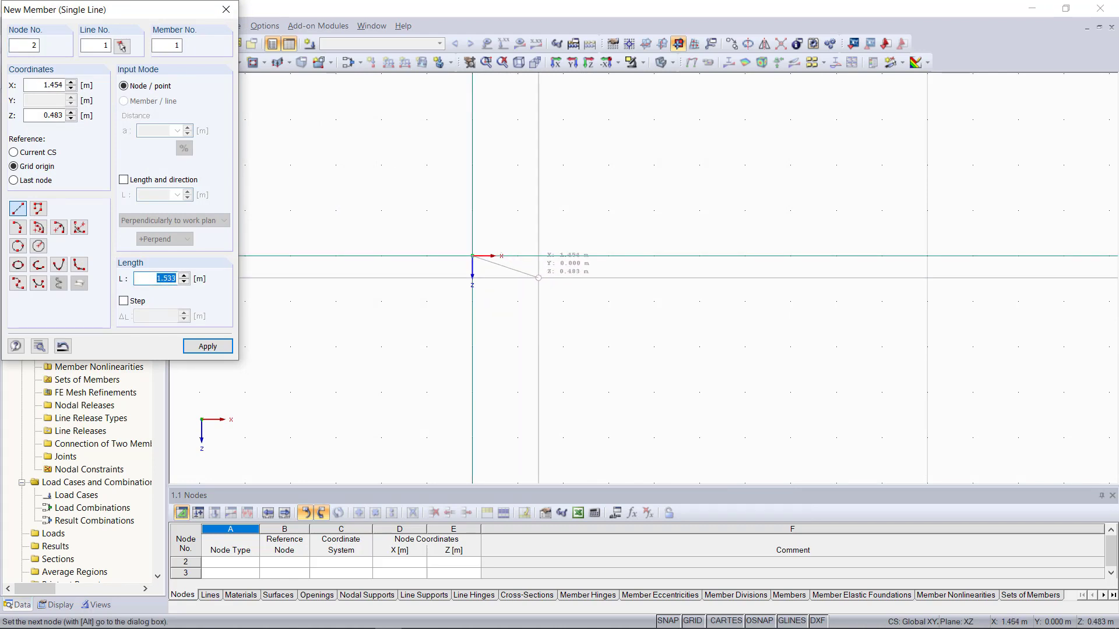
{"action": "left_click", "coordinate": [609, 255]}
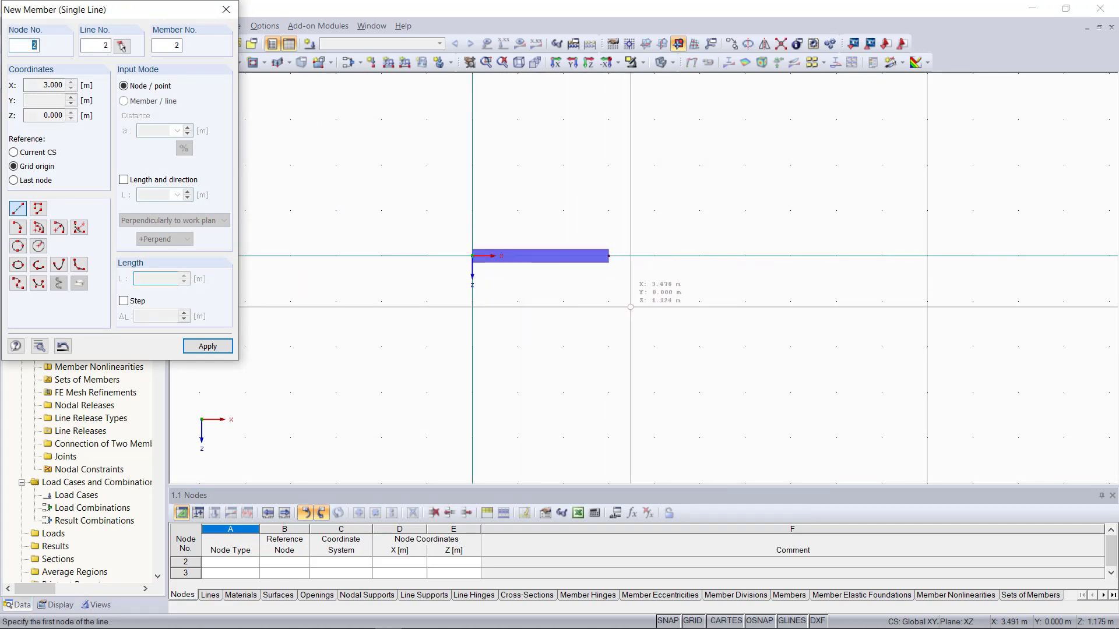
{"action": "left_click", "coordinate": [608, 255]}
{"action": "left_click", "coordinate": [609, 255]}
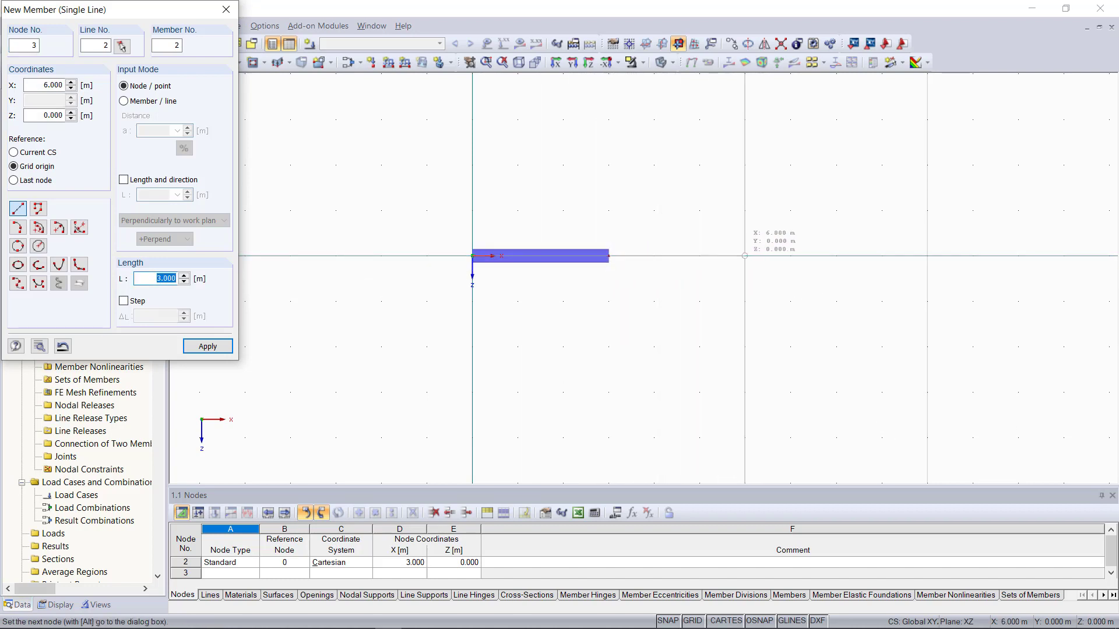
{"action": "left_click", "coordinate": [744, 255]}
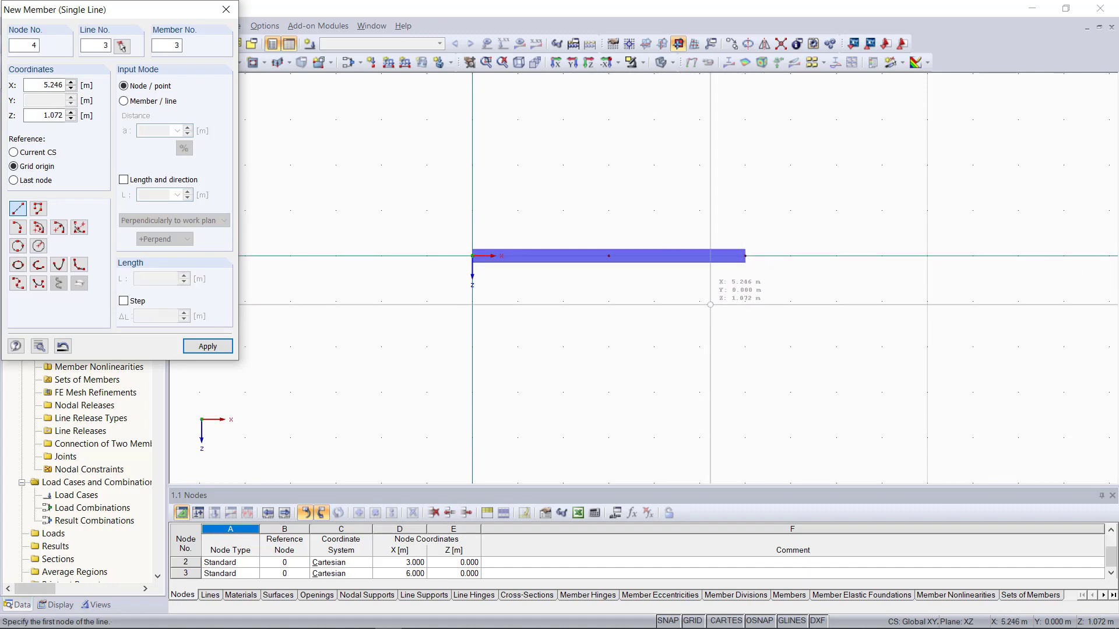
{"action": "key", "text": "Escape"}
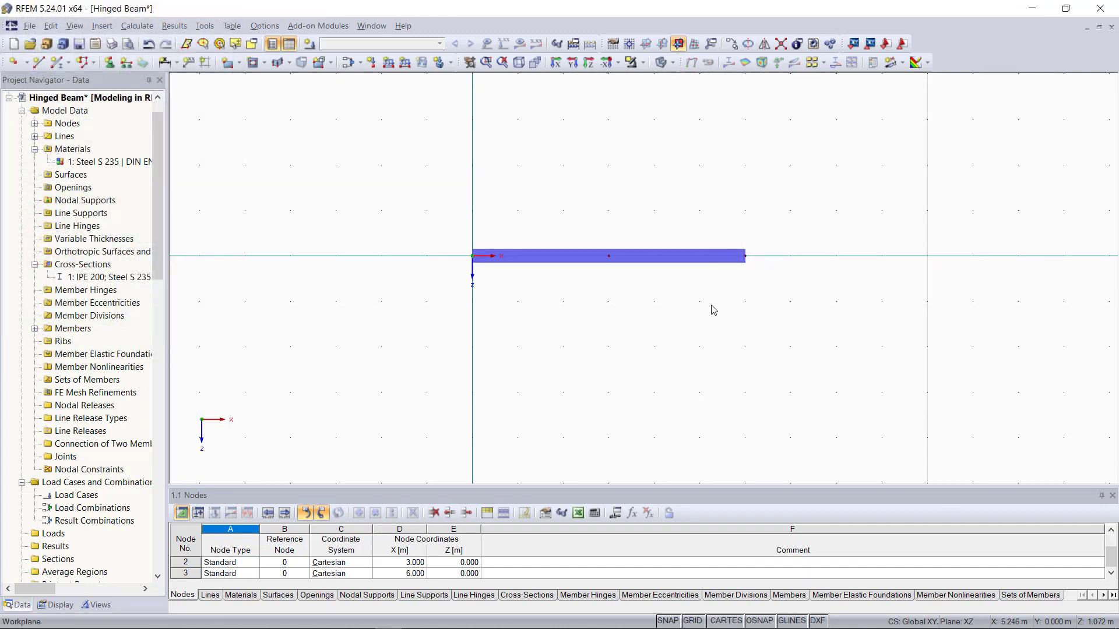
Place a hinged nodal support at the left end node at the origin
{"action": "left_click", "coordinate": [110, 62]}
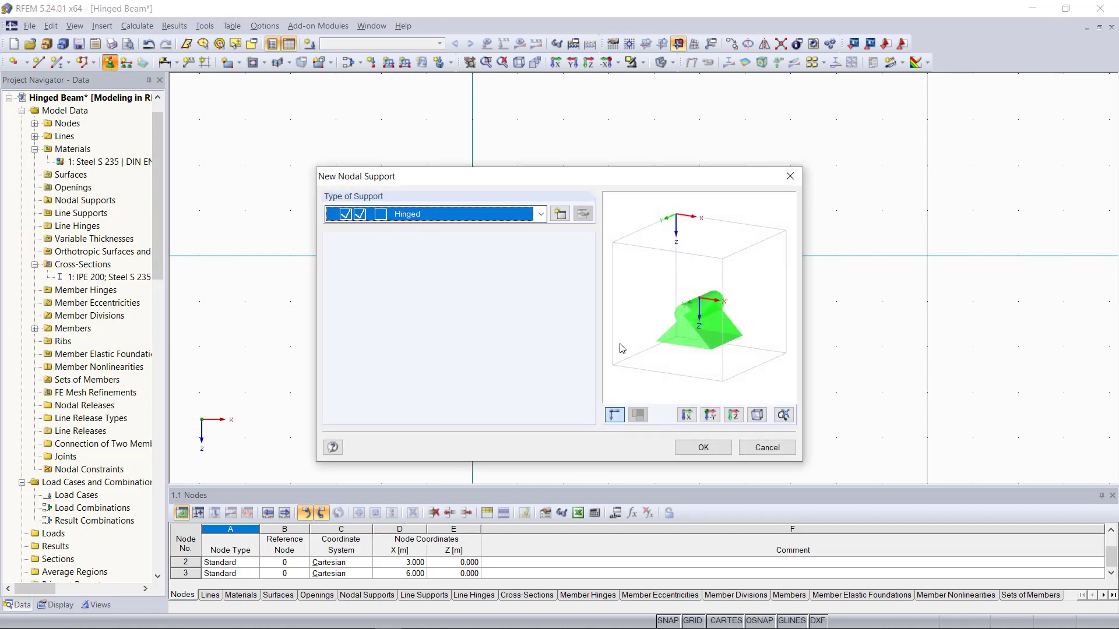
{"action": "left_click", "coordinate": [700, 447]}
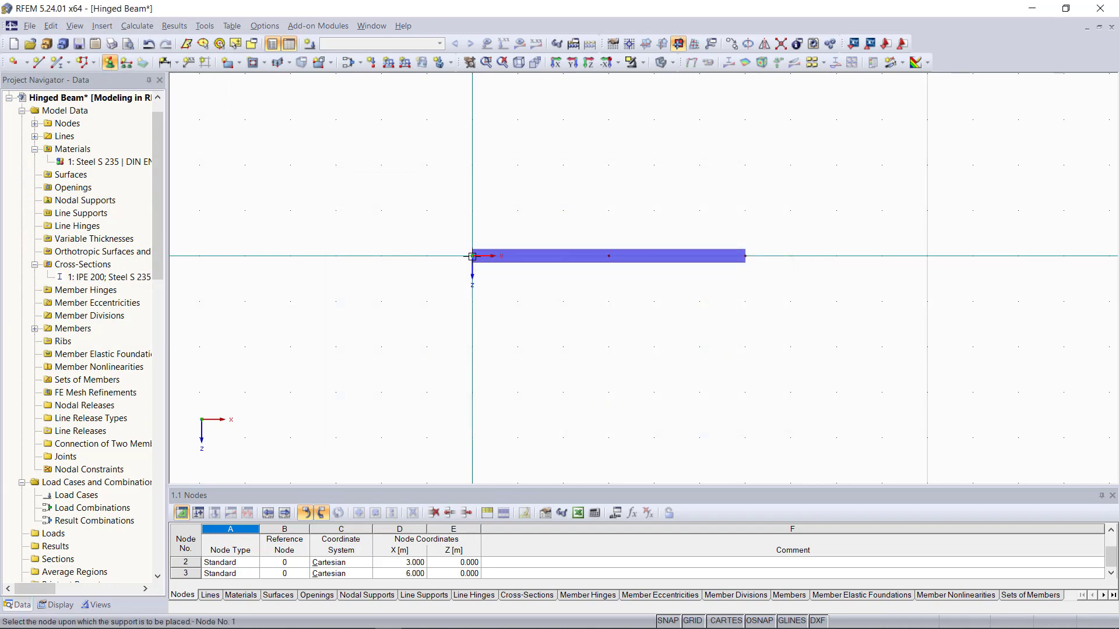
{"action": "left_click", "coordinate": [472, 256]}
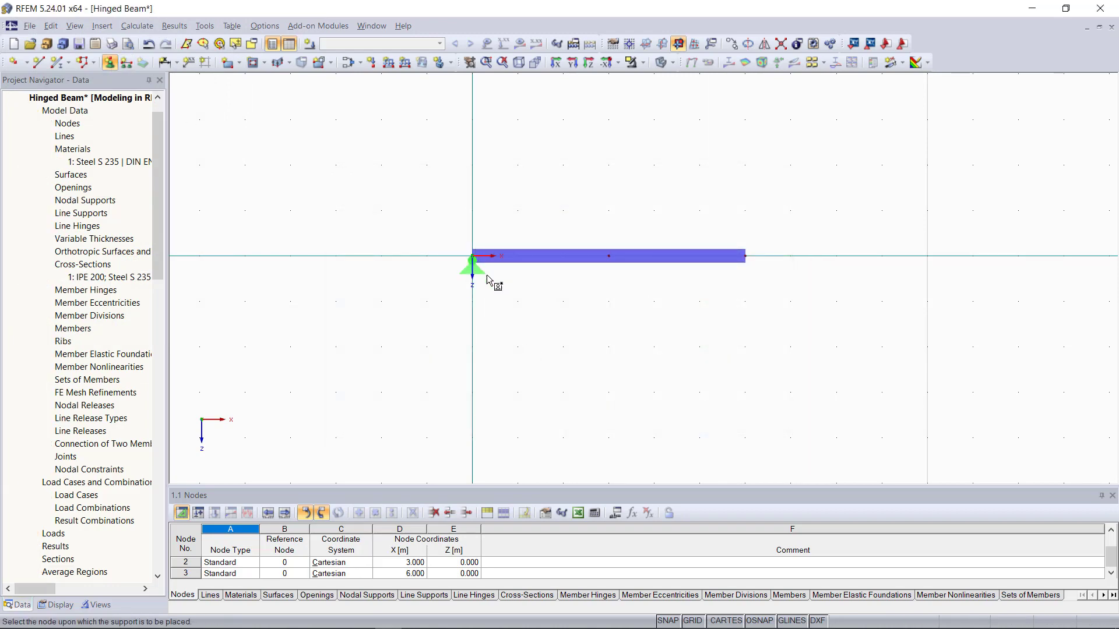
Add Sliding in X' supports at the middle node (3 m) and right node (6 m)
{"action": "left_click", "coordinate": [111, 62]}
{"action": "left_click", "coordinate": [441, 214]}
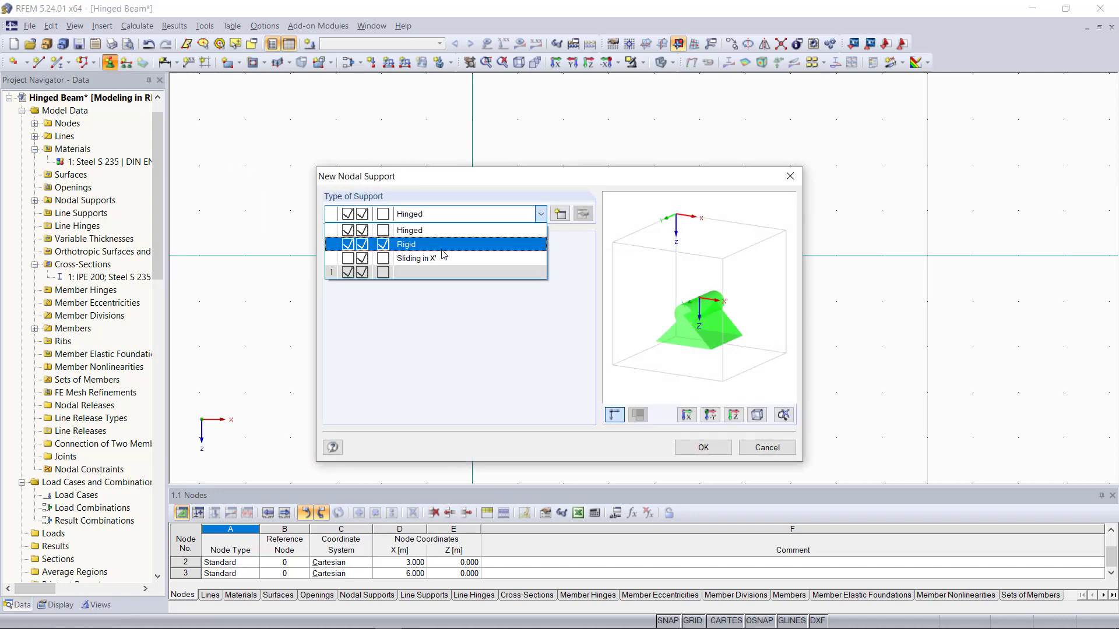
{"action": "left_click", "coordinate": [443, 258]}
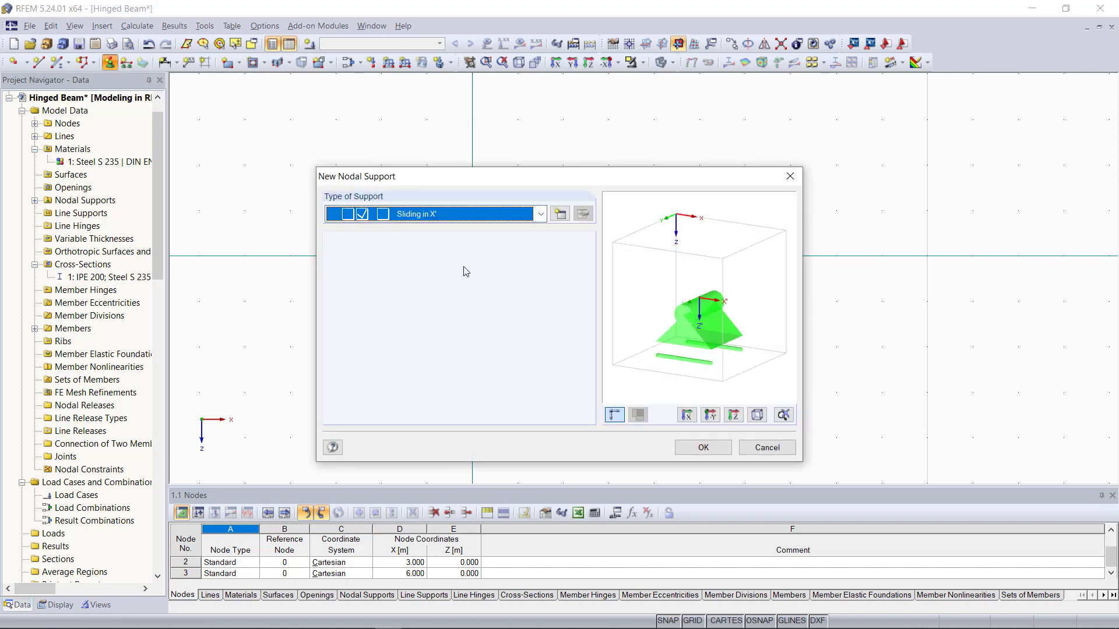
{"action": "left_click", "coordinate": [703, 447]}
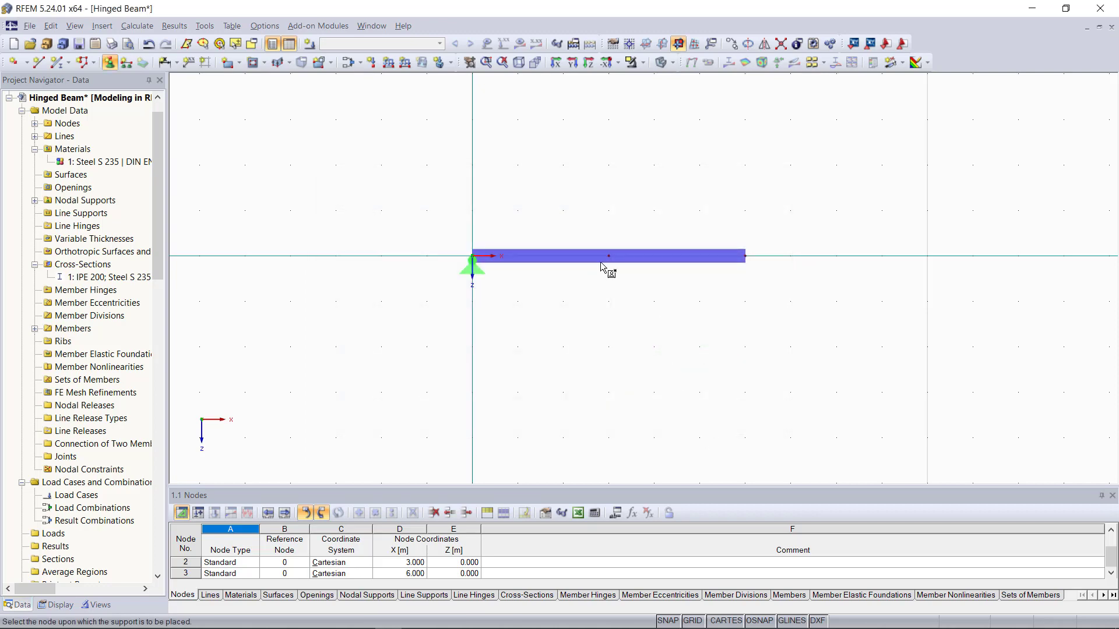
{"action": "left_click", "coordinate": [609, 256]}
{"action": "left_click", "coordinate": [745, 257]}
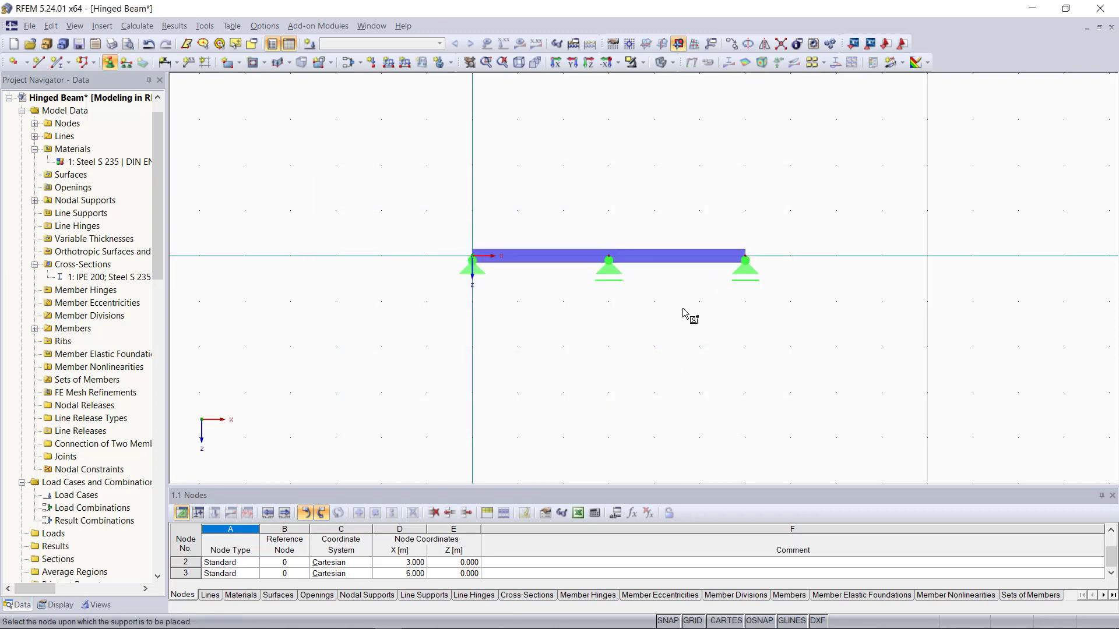
{"action": "key", "text": "Escape"}
Fit the beam in view and switch the table to Member Hinges via the navigator
{"action": "middle_click", "coordinate": [500, 364]}
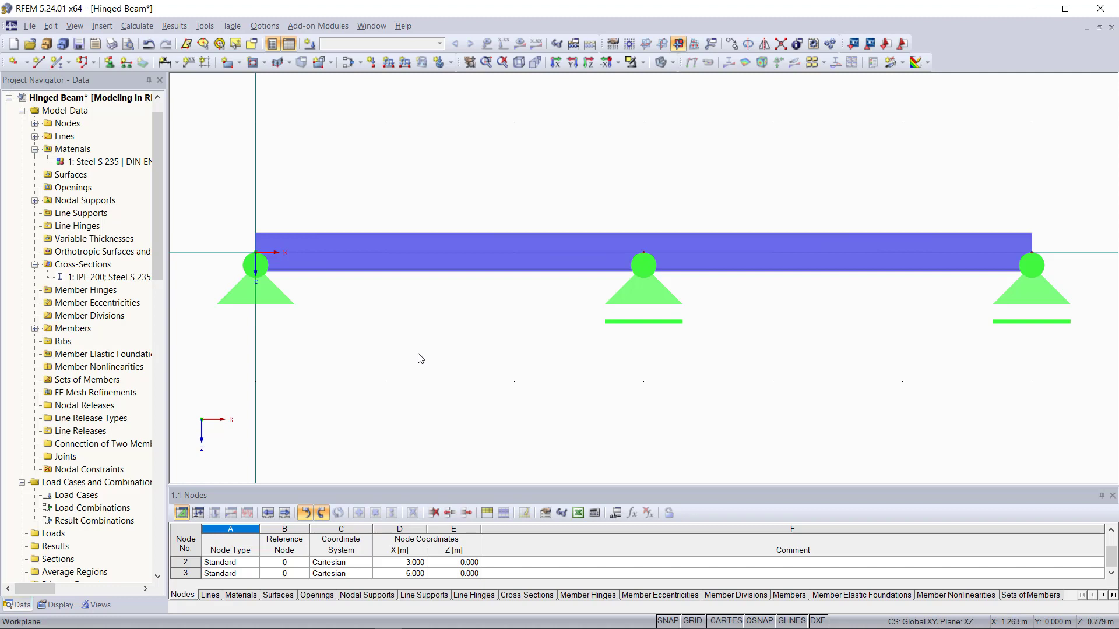
{"action": "left_click", "coordinate": [97, 293]}
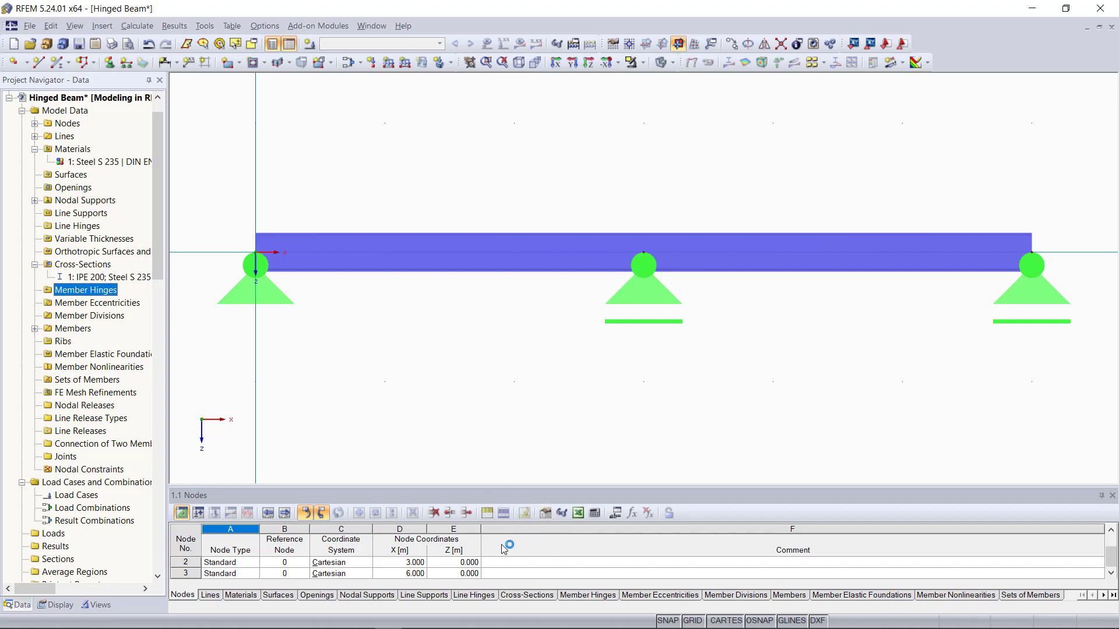
{"action": "left_click", "coordinate": [588, 595]}
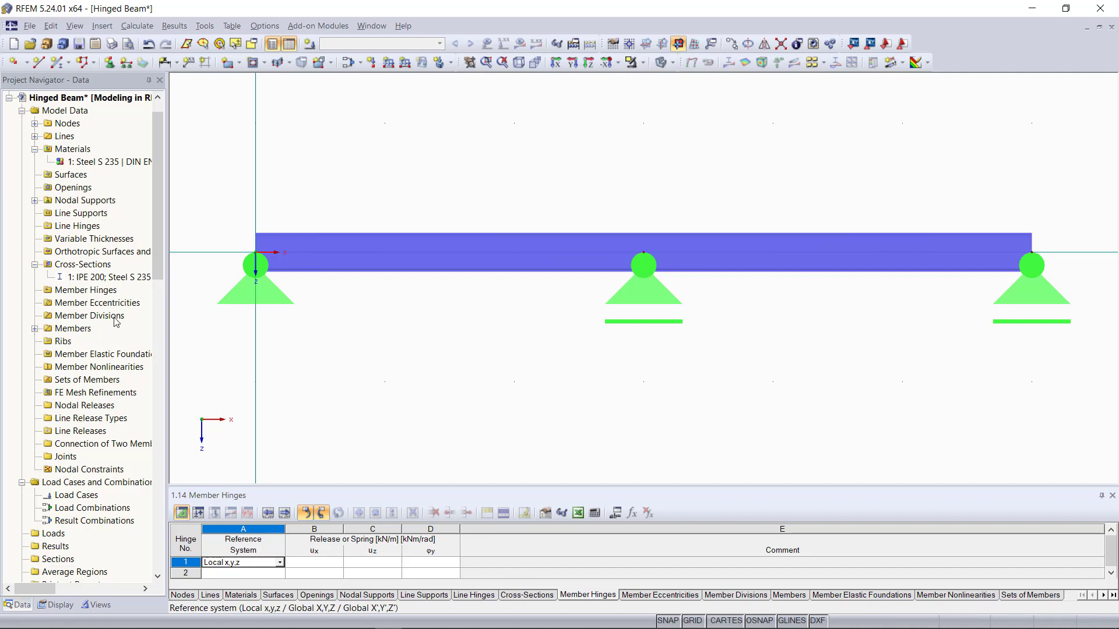
{"action": "left_click", "coordinate": [87, 290]}
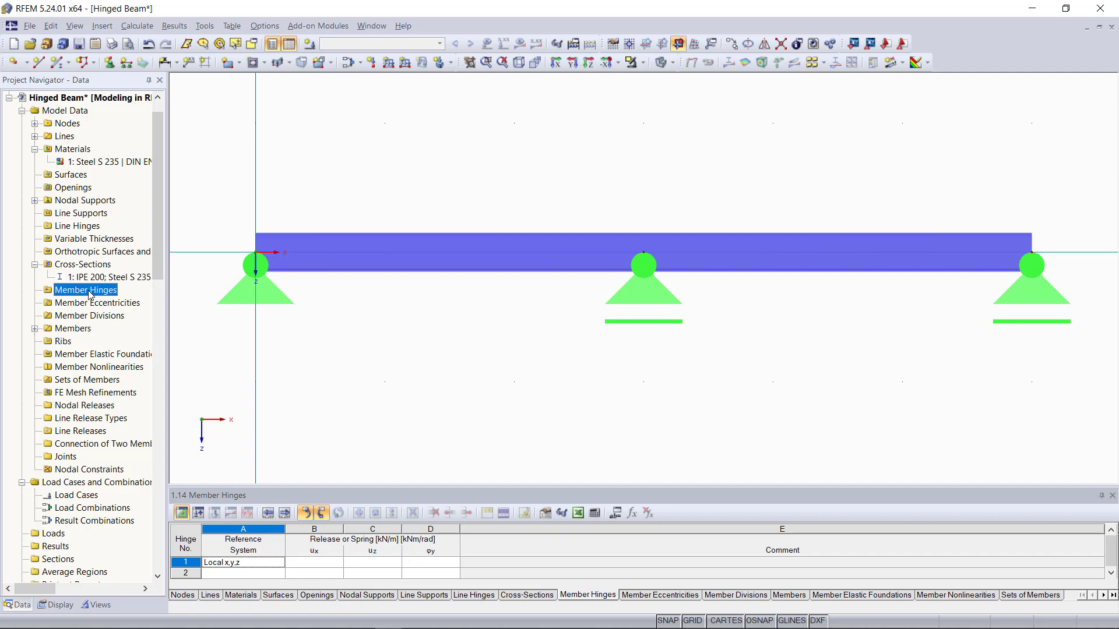
Create member hinge 1 in local axes releasing only φy, spring constant 0.000 kNm/rad
{"action": "right_click", "coordinate": [90, 296]}
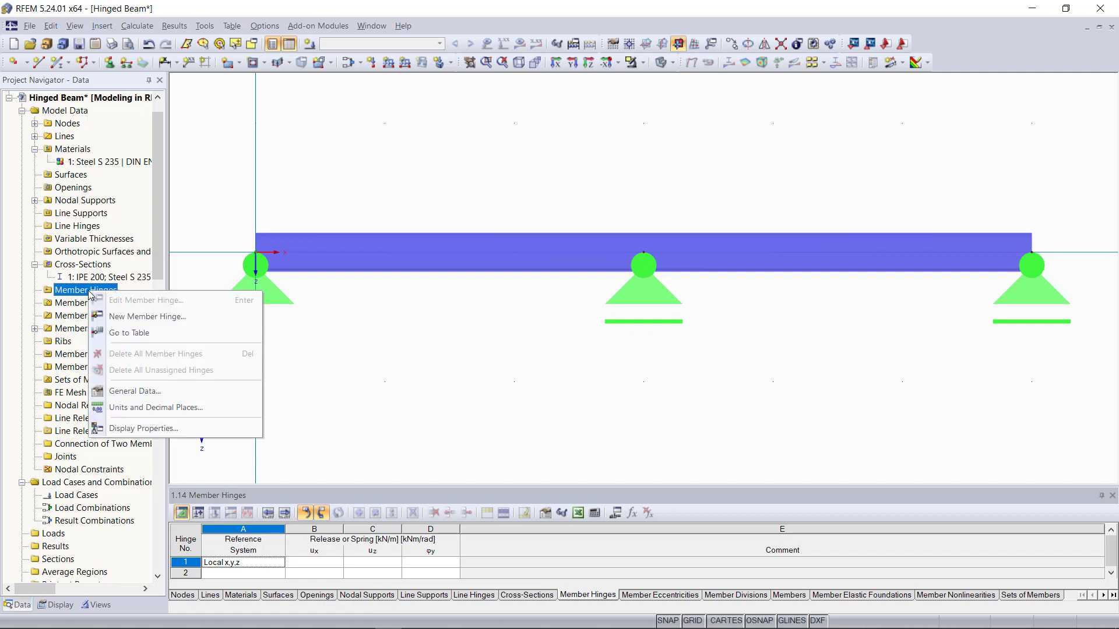
{"action": "left_click", "coordinate": [145, 316]}
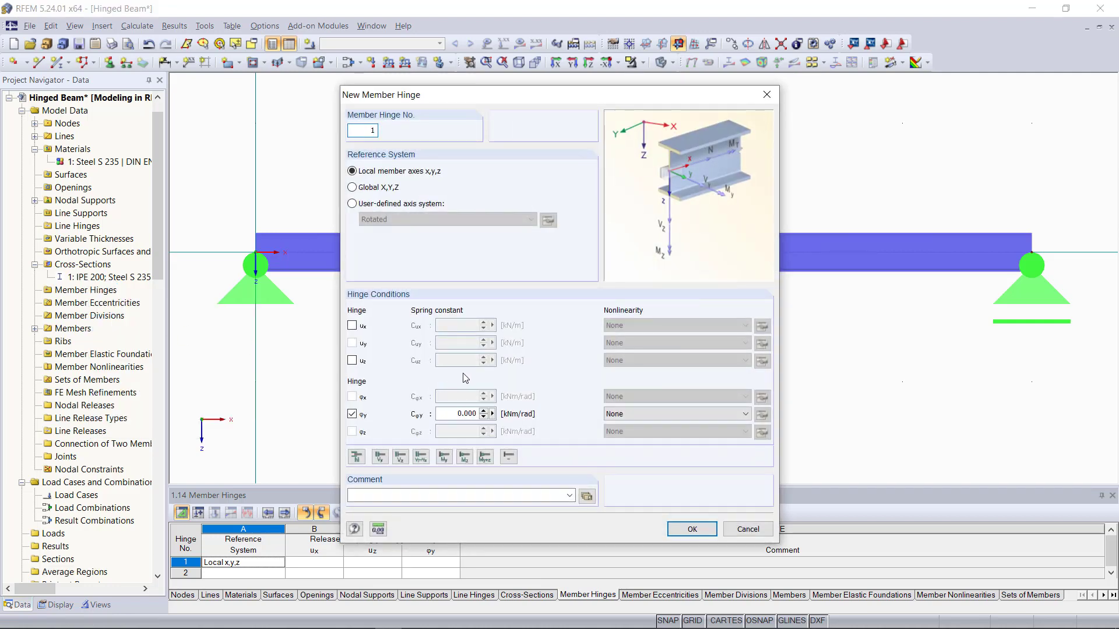
{"action": "left_click_drag", "start_coordinate": [515, 98], "coordinate": [568, 98]}
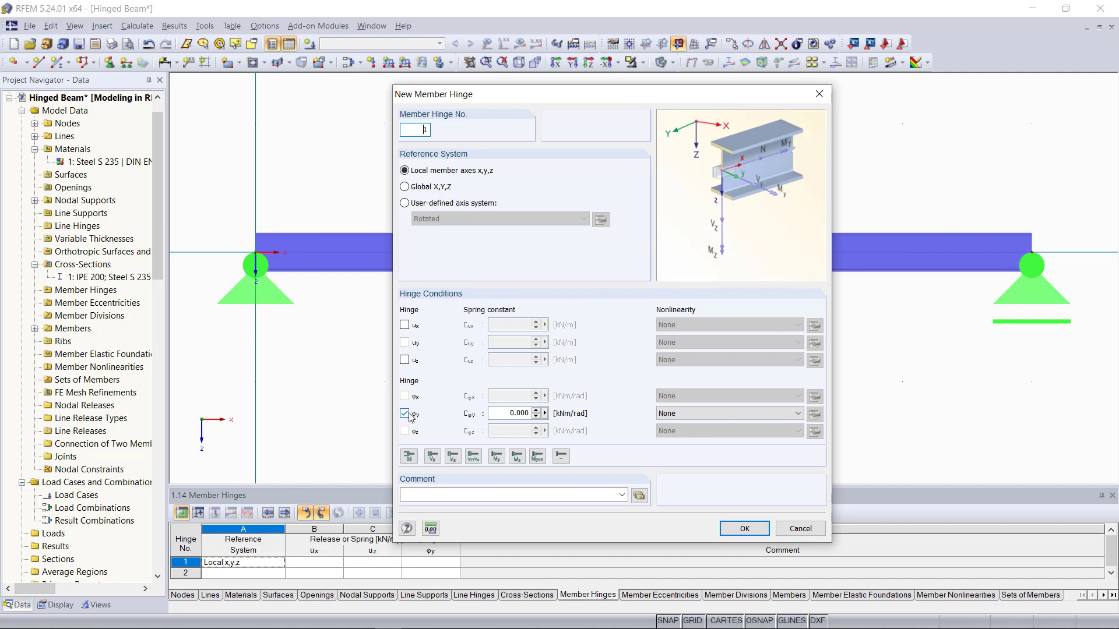
{"action": "left_click", "coordinate": [404, 360]}
{"action": "left_click", "coordinate": [405, 325]}
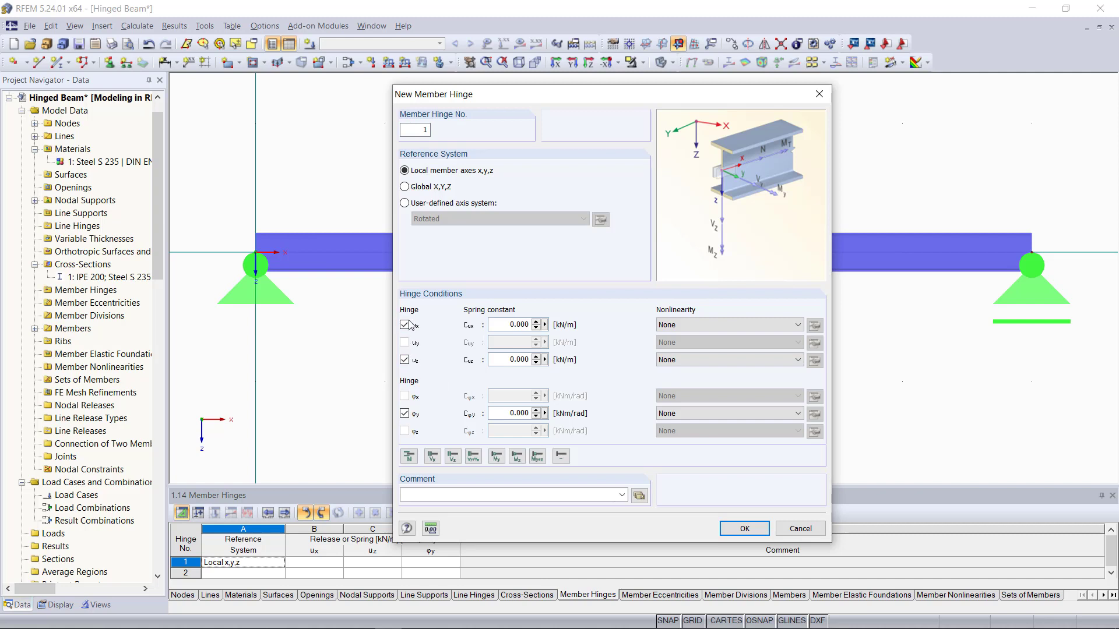
{"action": "left_click", "coordinate": [405, 326]}
{"action": "left_click", "coordinate": [405, 360]}
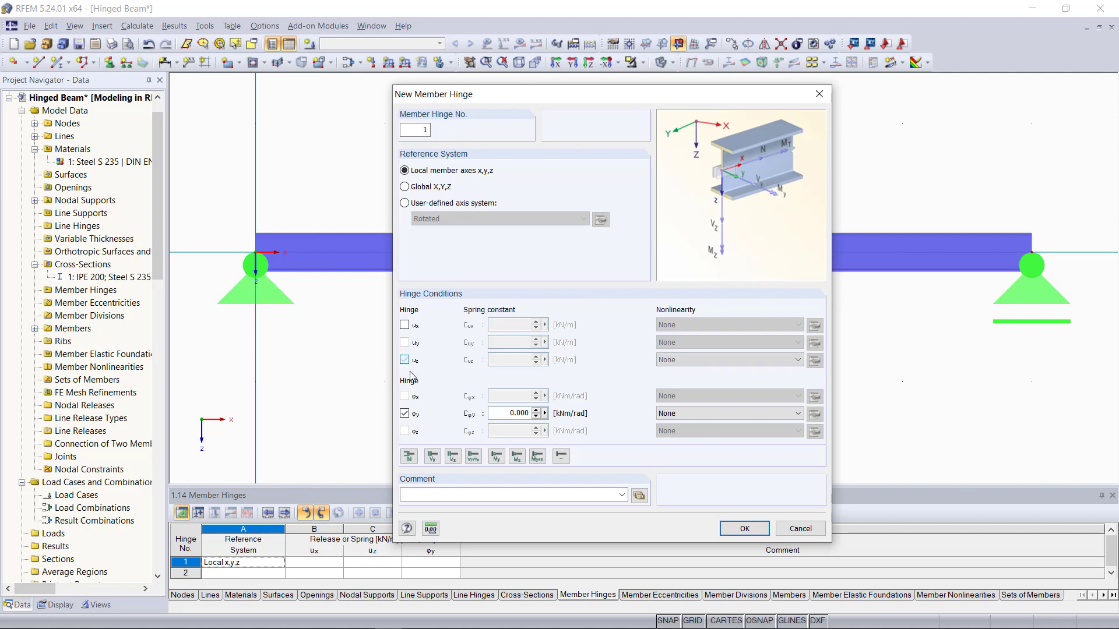
{"action": "left_click", "coordinate": [404, 413]}
{"action": "left_click", "coordinate": [404, 414]}
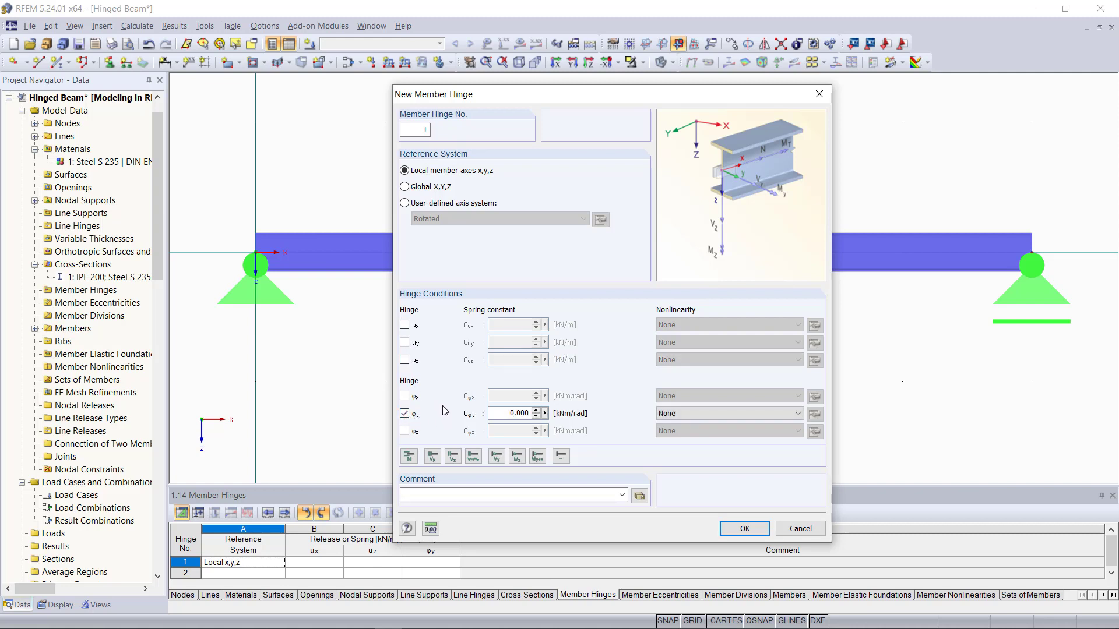
{"action": "double_click", "coordinate": [511, 414]}
{"action": "left_click", "coordinate": [509, 415]}
{"action": "left_click", "coordinate": [753, 530]}
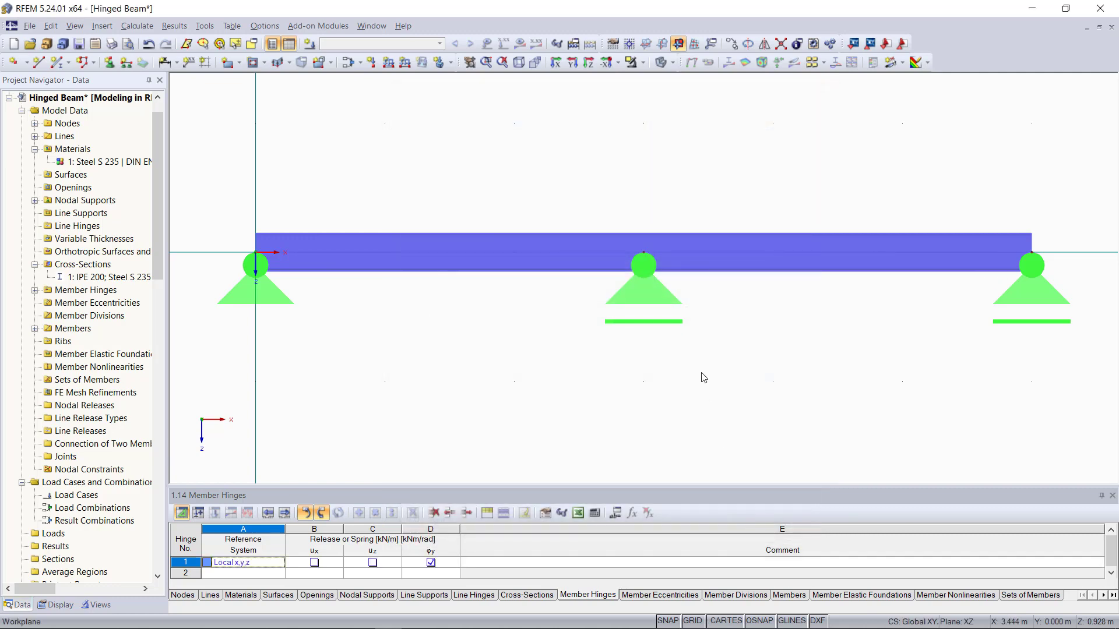
Open the Edit Member dialog for the left span, leaving its start hinge at None
{"action": "left_click", "coordinate": [35, 290]}
{"action": "left_click", "coordinate": [95, 307]}
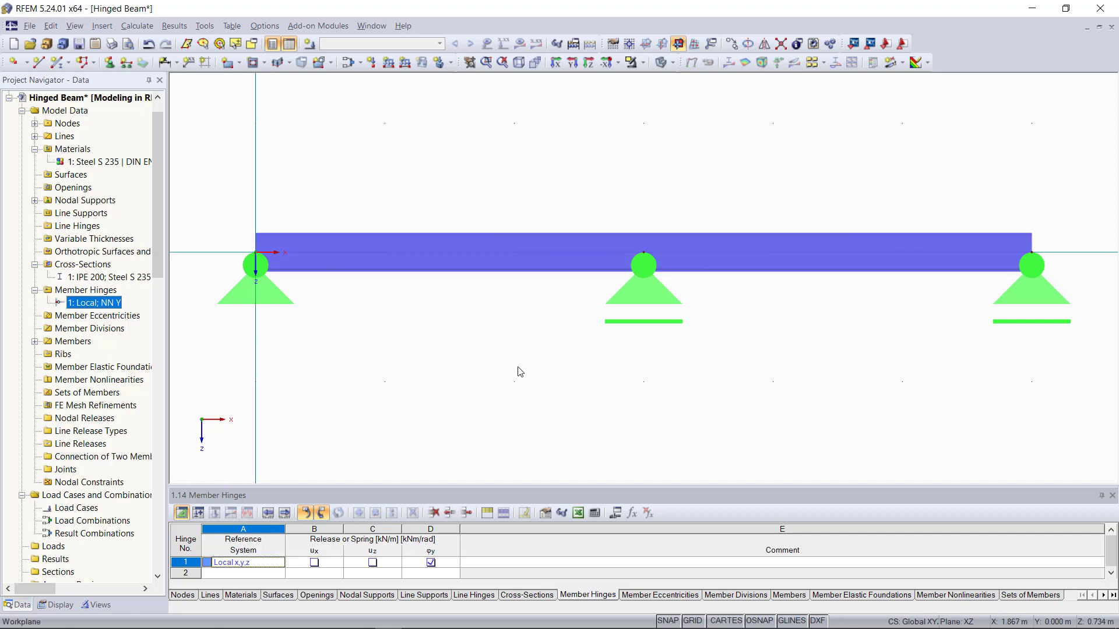
{"action": "double_click", "coordinate": [471, 262]}
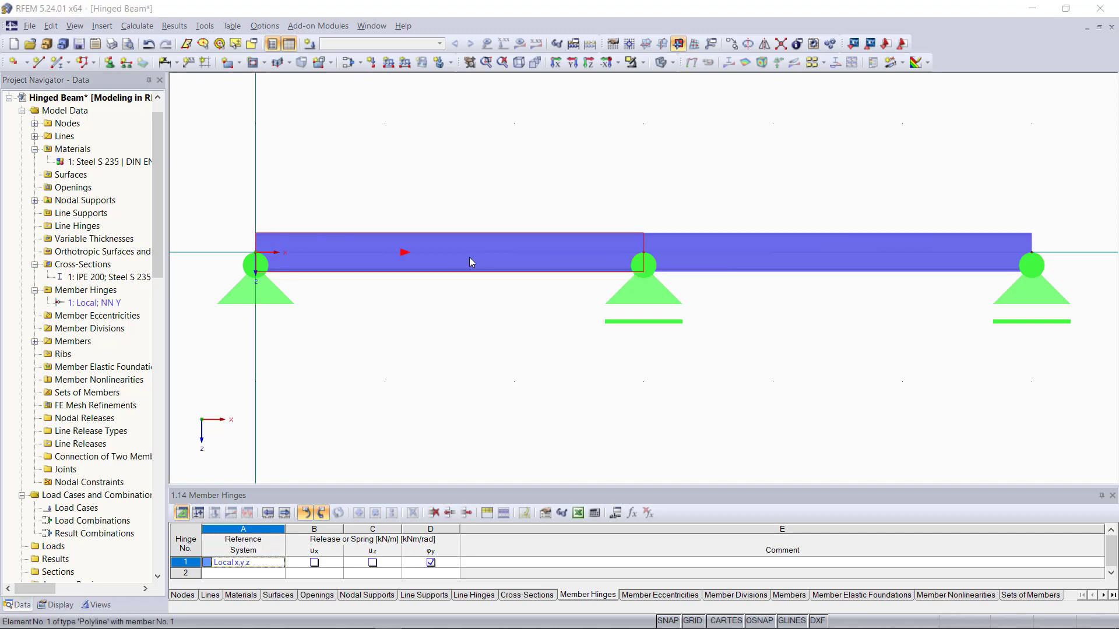
{"action": "left_click_drag", "start_coordinate": [578, 147], "coordinate": [592, 116]}
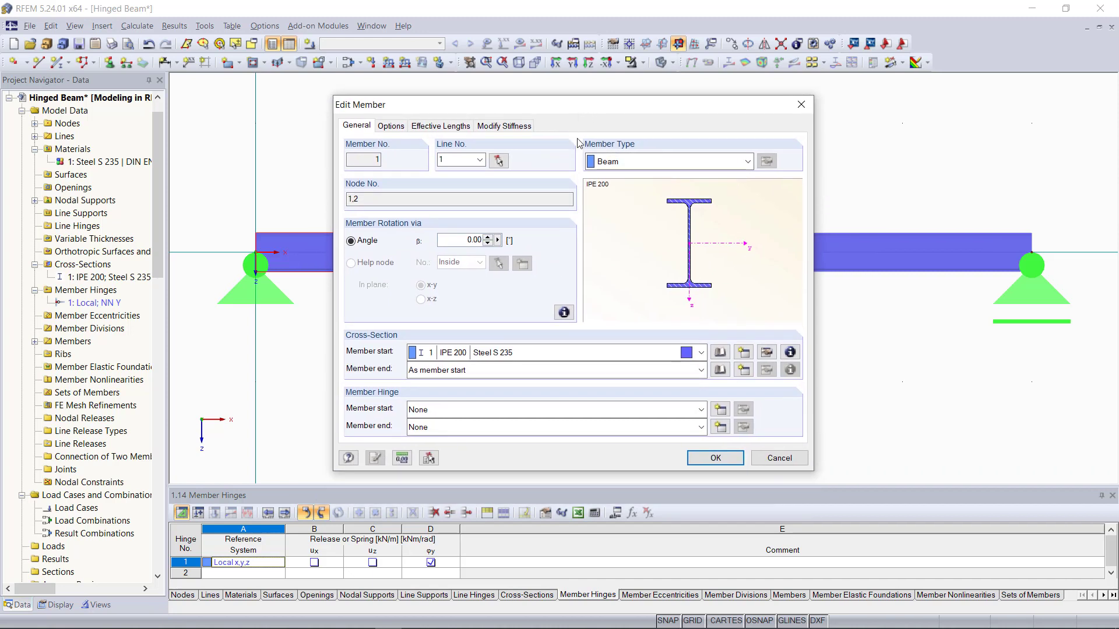
{"action": "left_click", "coordinate": [488, 412]}
{"action": "left_click", "coordinate": [451, 426]}
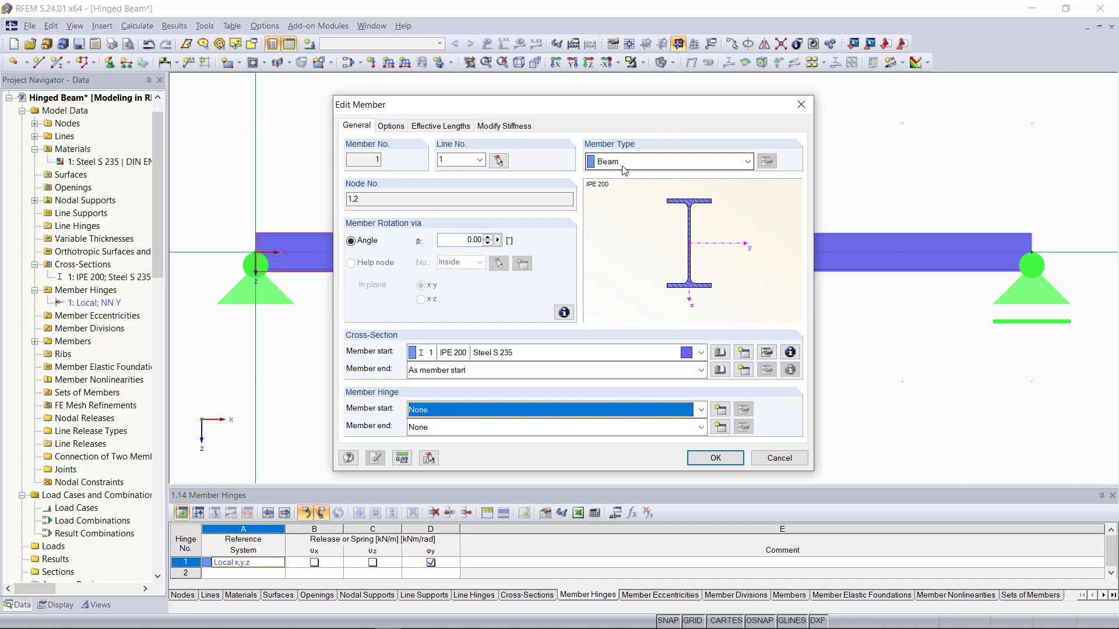
Change member 1's type to Truss and then back to Beam
{"action": "left_click", "coordinate": [653, 162]}
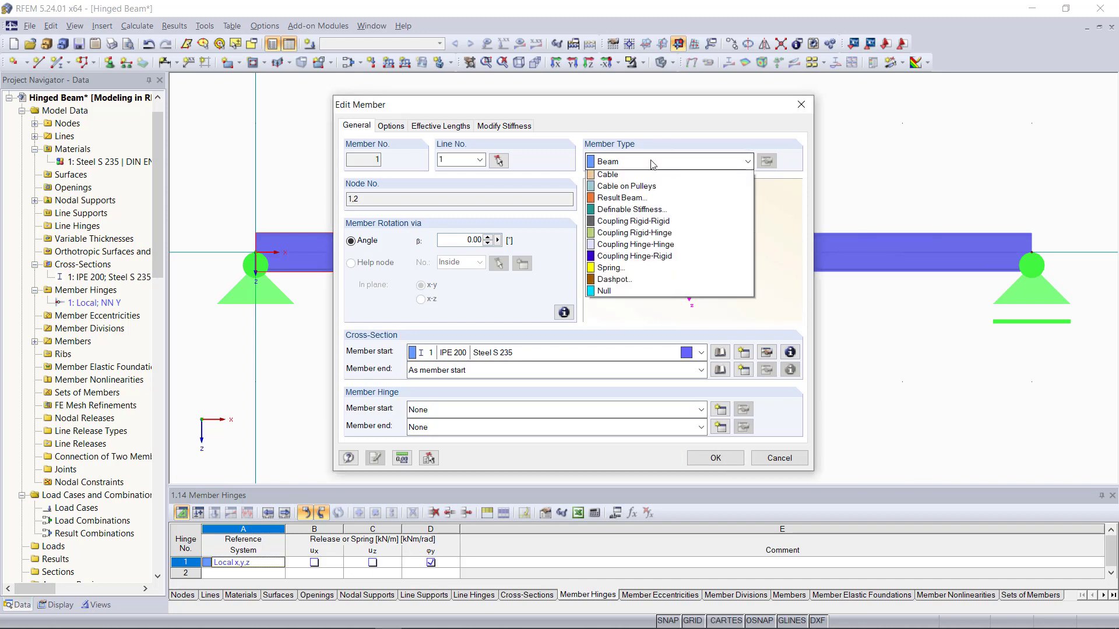
{"action": "left_click", "coordinate": [641, 213]}
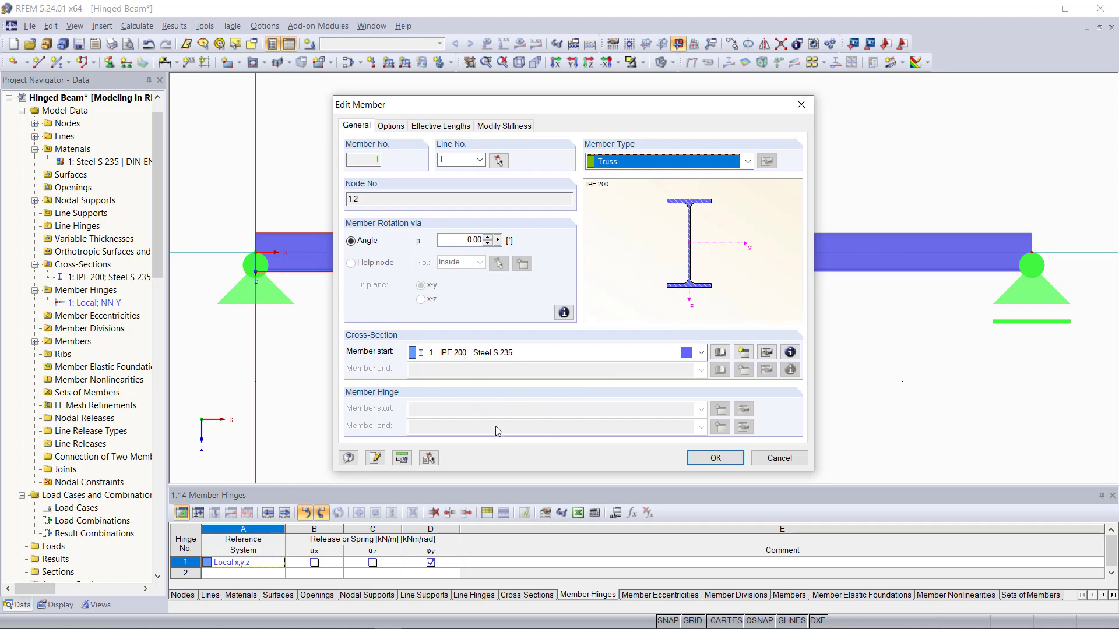
{"action": "left_click", "coordinate": [670, 162]}
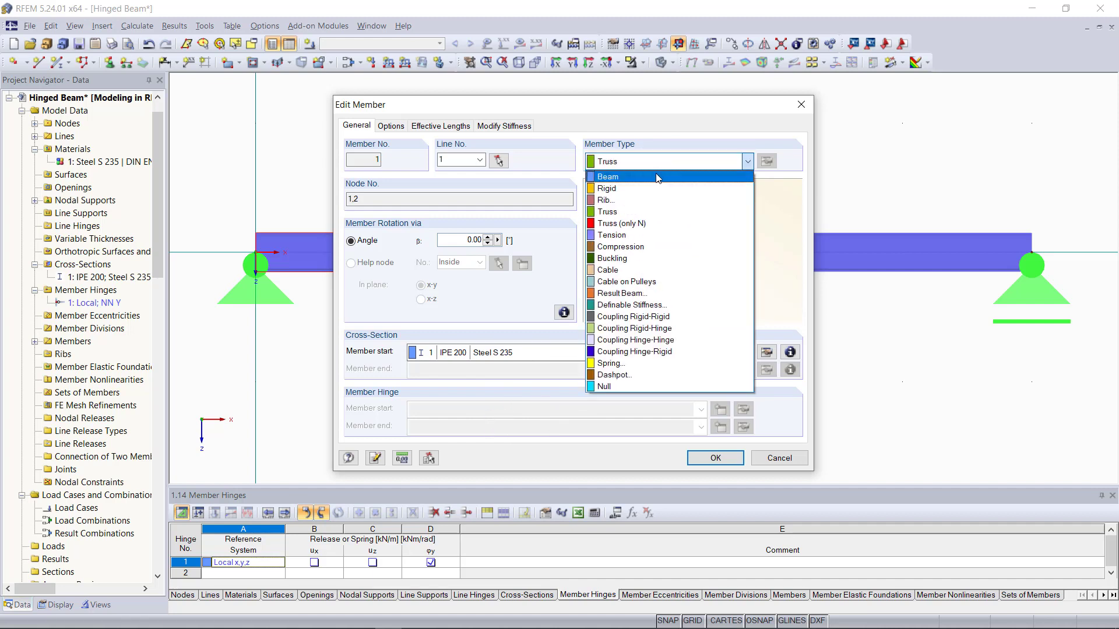
{"action": "left_click", "coordinate": [657, 177]}
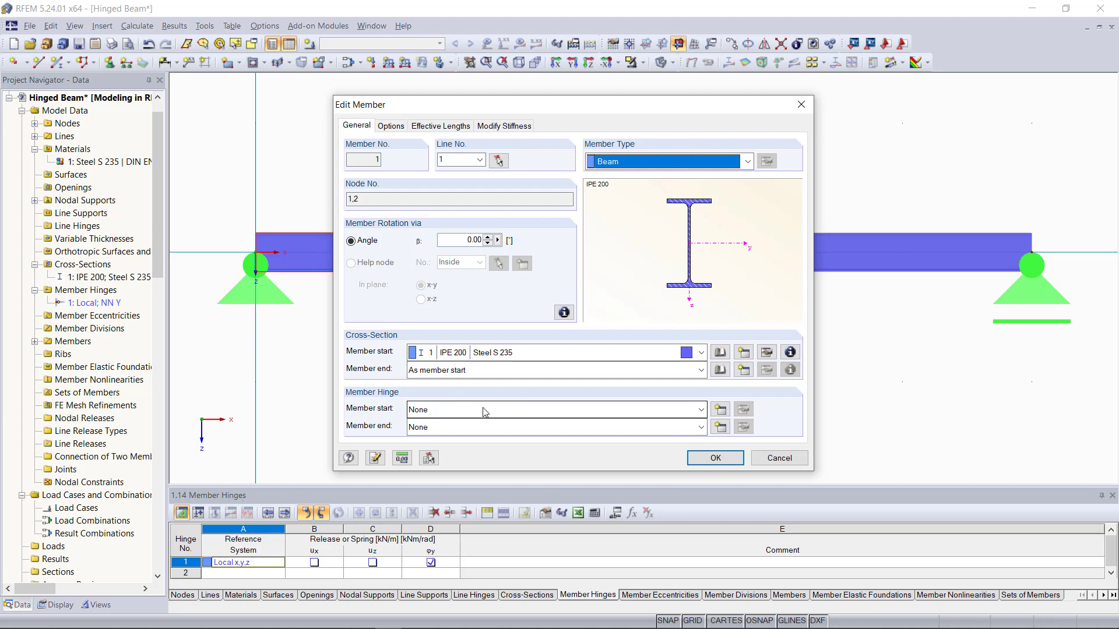
{"action": "left_click_drag", "start_coordinate": [635, 109], "coordinate": [680, 121]}
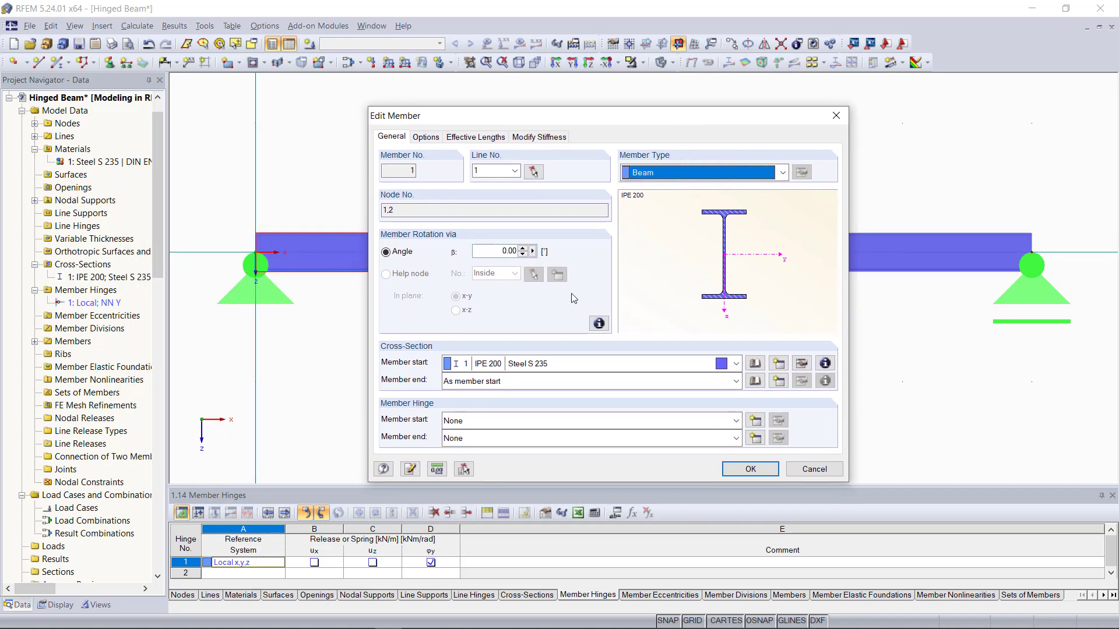
Assign hinge 1 Local to member 1's end and confirm the dialog
{"action": "left_click", "coordinate": [507, 439]}
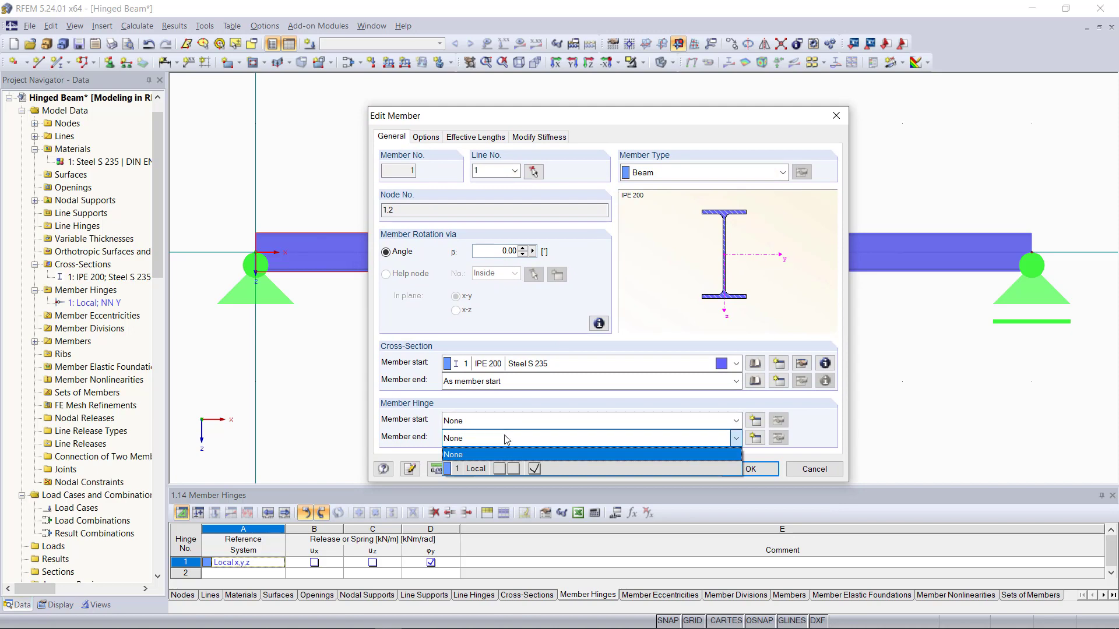
{"action": "left_click", "coordinate": [527, 468]}
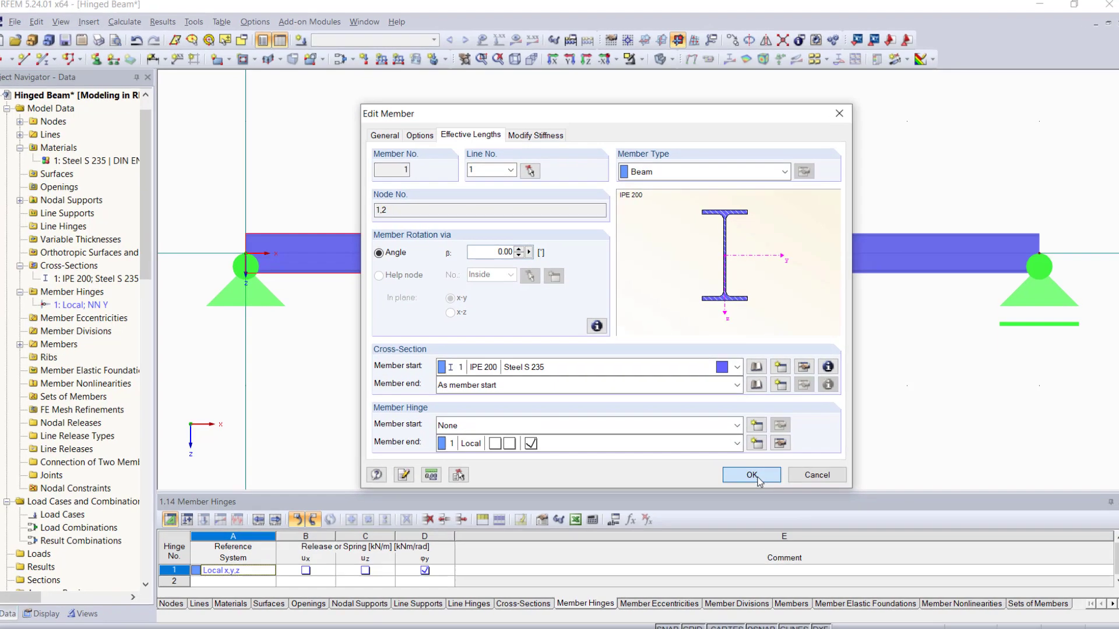
{"action": "left_click", "coordinate": [750, 469]}
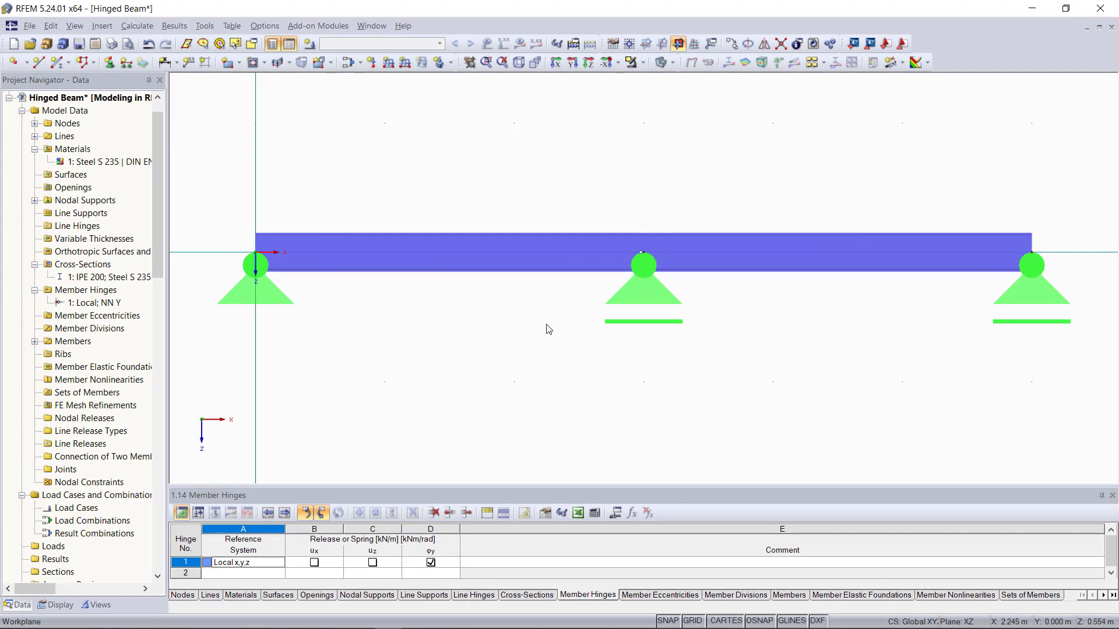
{"action": "scroll", "coordinate": [549, 330], "scroll_direction": "down", "scroll_amount": 2}
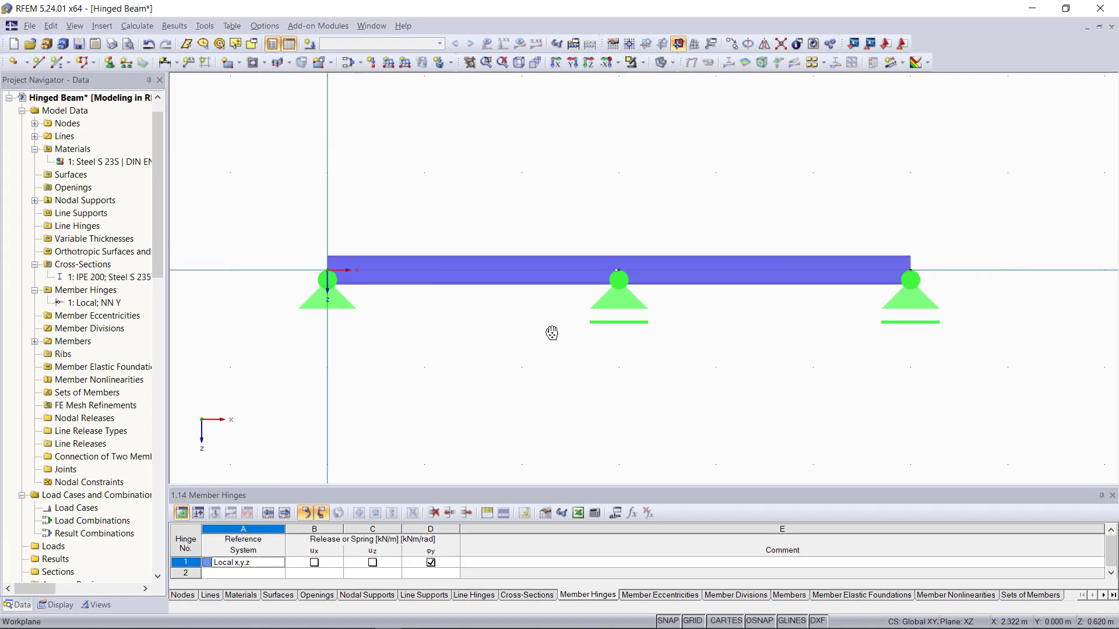
Draw a 2 m member at Z = −1 m from X 0 to X 2 m
{"action": "middle_click_drag", "start_coordinate": [552, 335], "coordinate": [546, 404]}
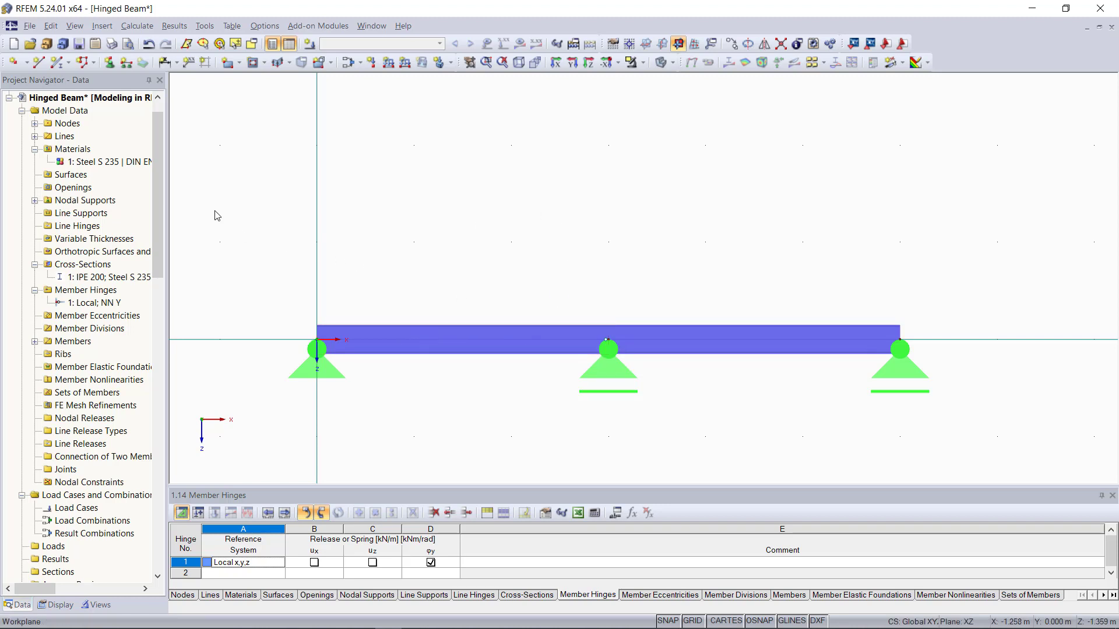
{"action": "left_click", "coordinate": [56, 61]}
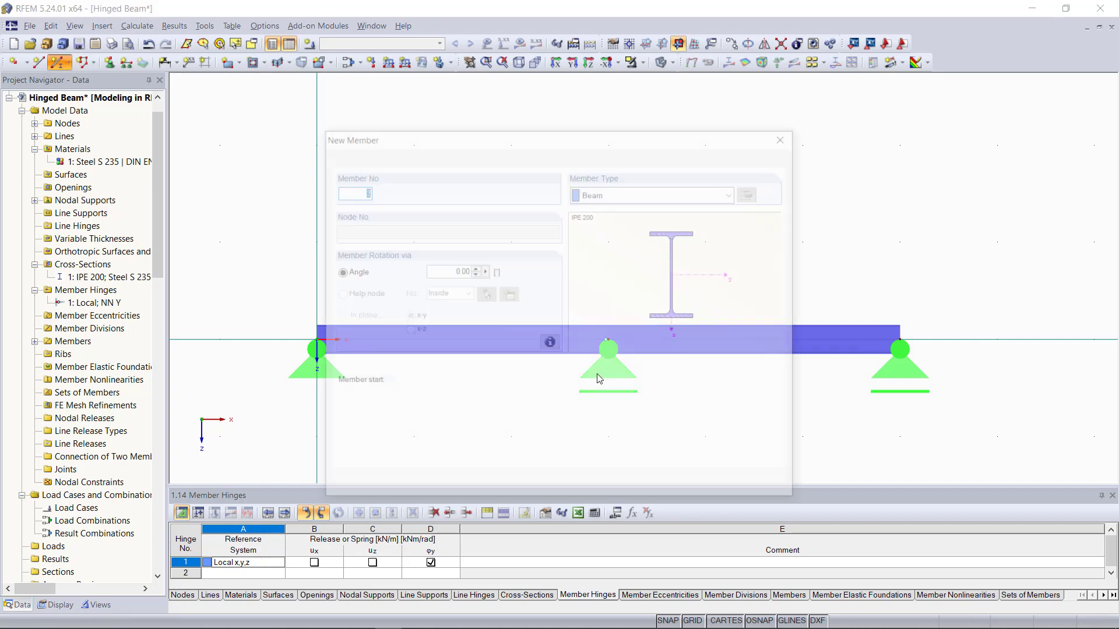
{"action": "left_click", "coordinate": [702, 484]}
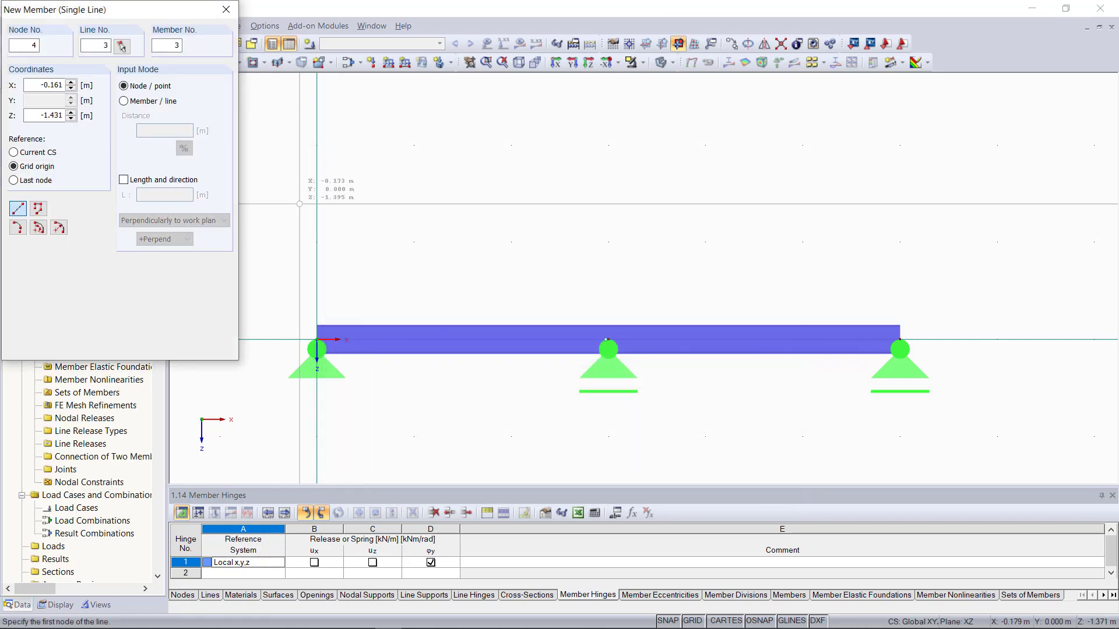
{"action": "left_click", "coordinate": [316, 243]}
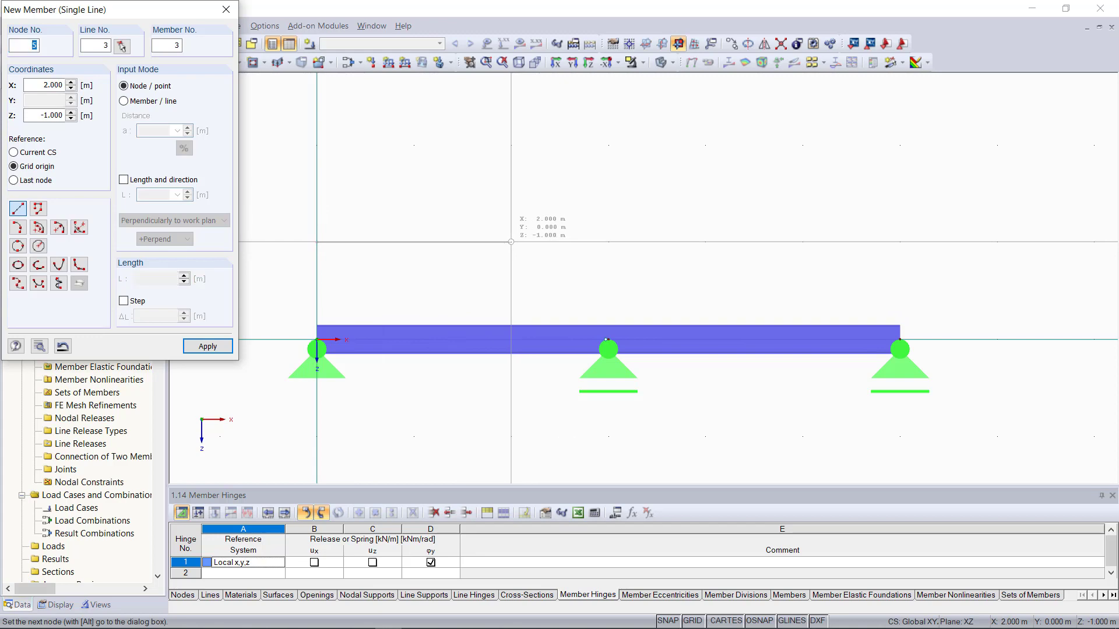
{"action": "left_click", "coordinate": [515, 242]}
{"action": "key", "text": "Escape"}
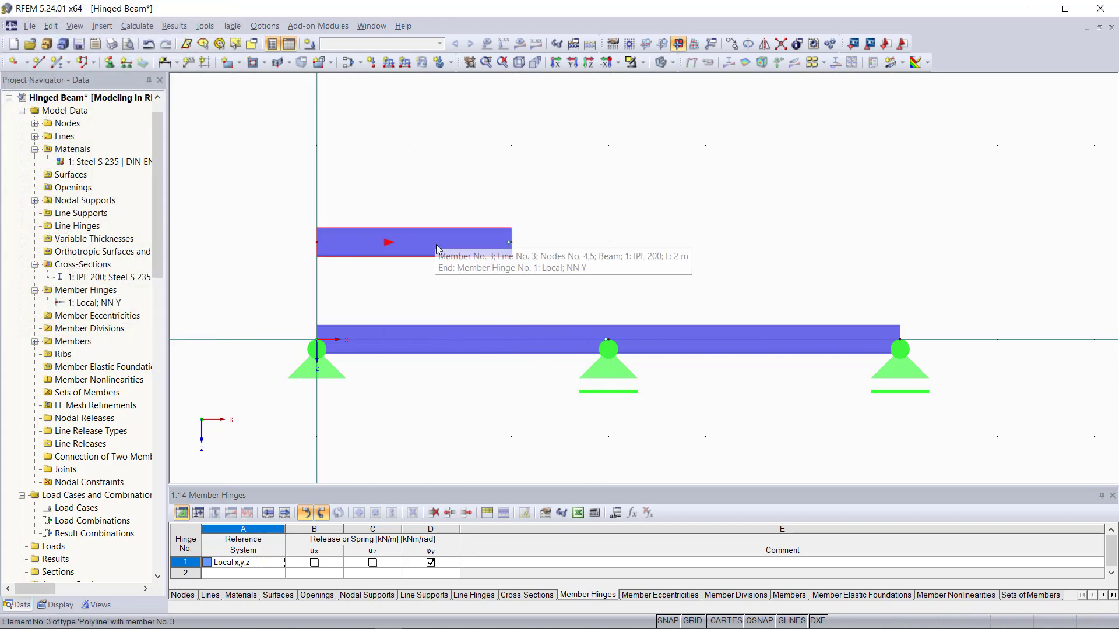
Draw a second 2 m member at Z = −1 m between X 5 and X 3 m
{"action": "left_click", "coordinate": [56, 62]}
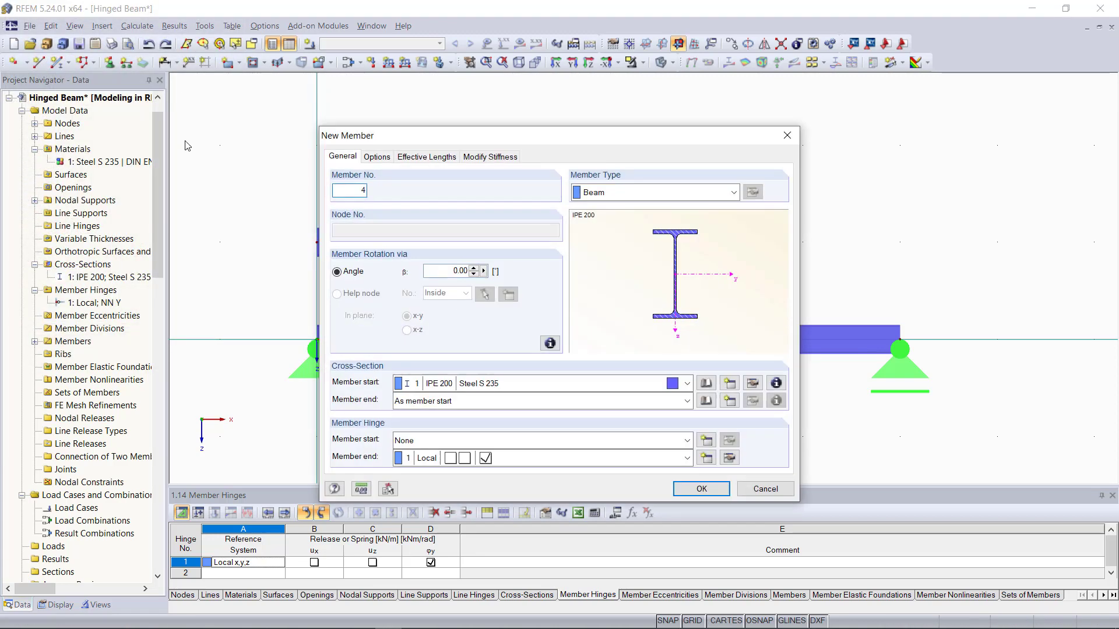
{"action": "left_click", "coordinate": [702, 489]}
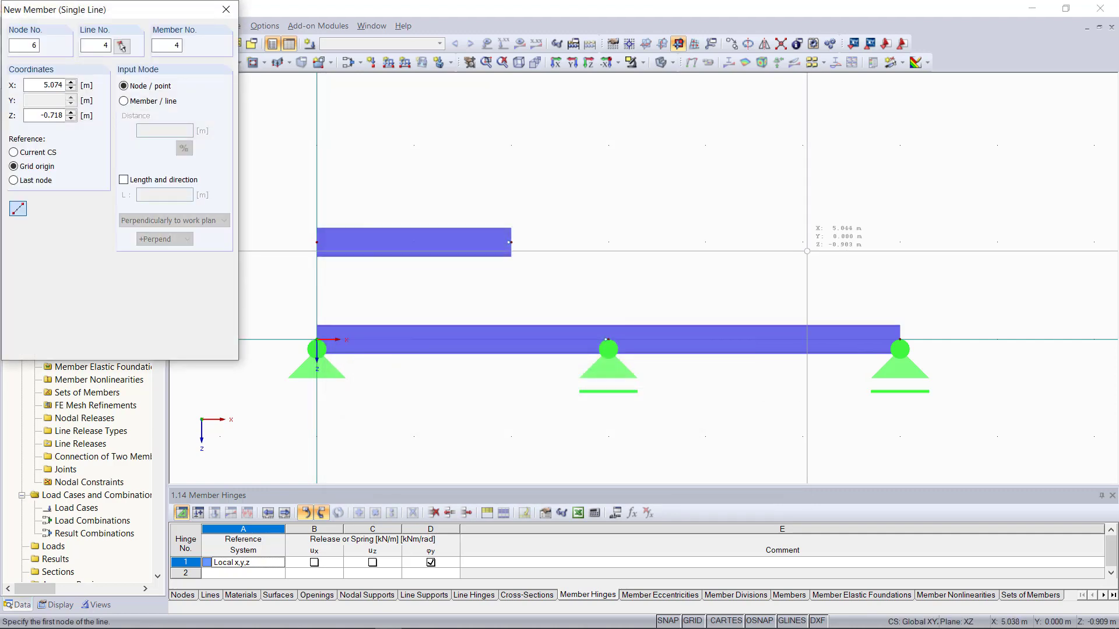
{"action": "left_click", "coordinate": [803, 242]}
{"action": "left_click", "coordinate": [608, 242]}
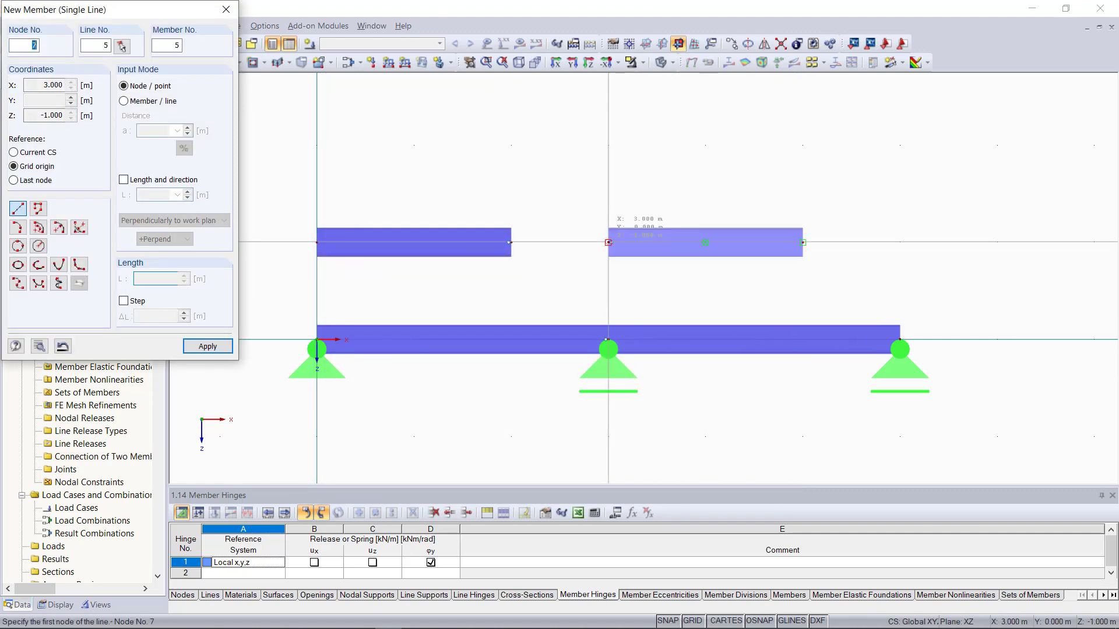
{"action": "key", "text": "Escape"}
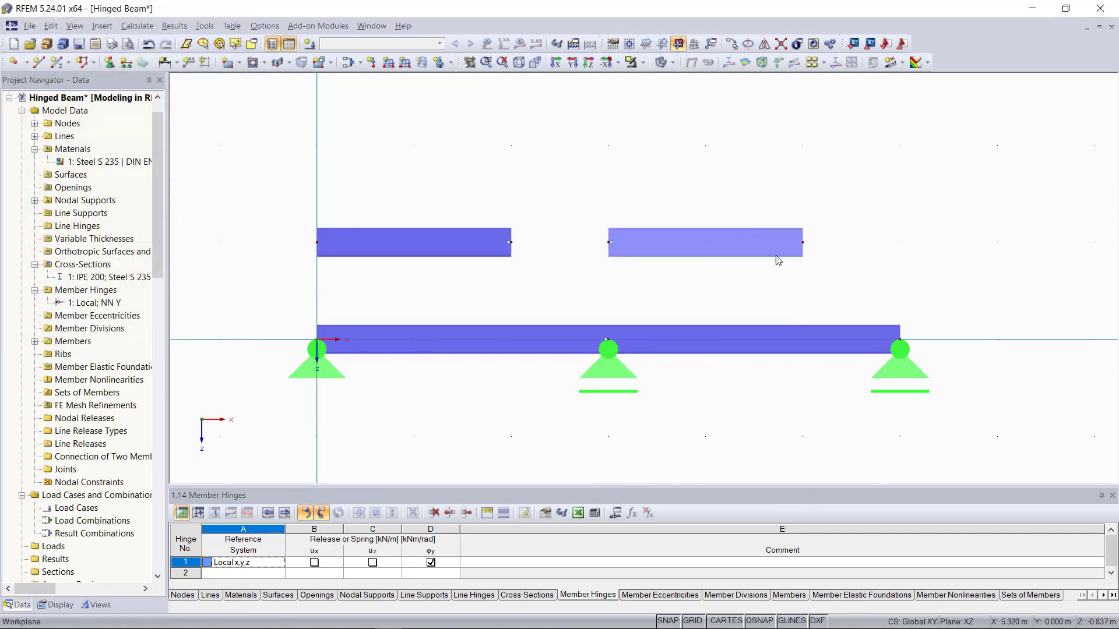
Show member orientation arrows and reverse the upper-left member's direction
{"action": "right_click", "coordinate": [429, 243]}
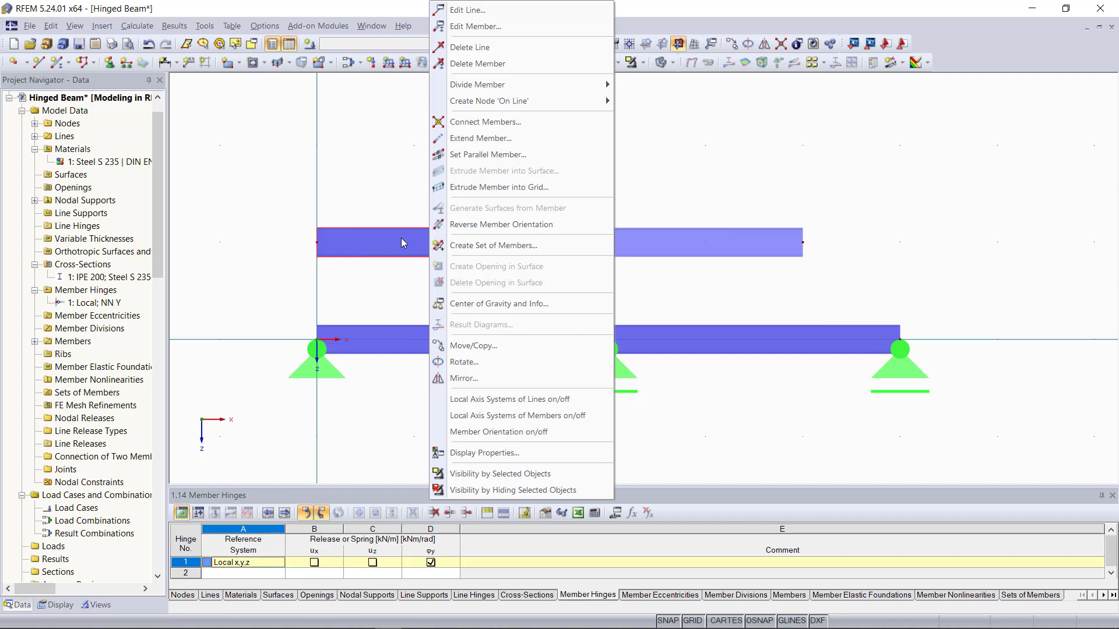
{"action": "left_click", "coordinate": [499, 432]}
{"action": "left_click", "coordinate": [564, 289]}
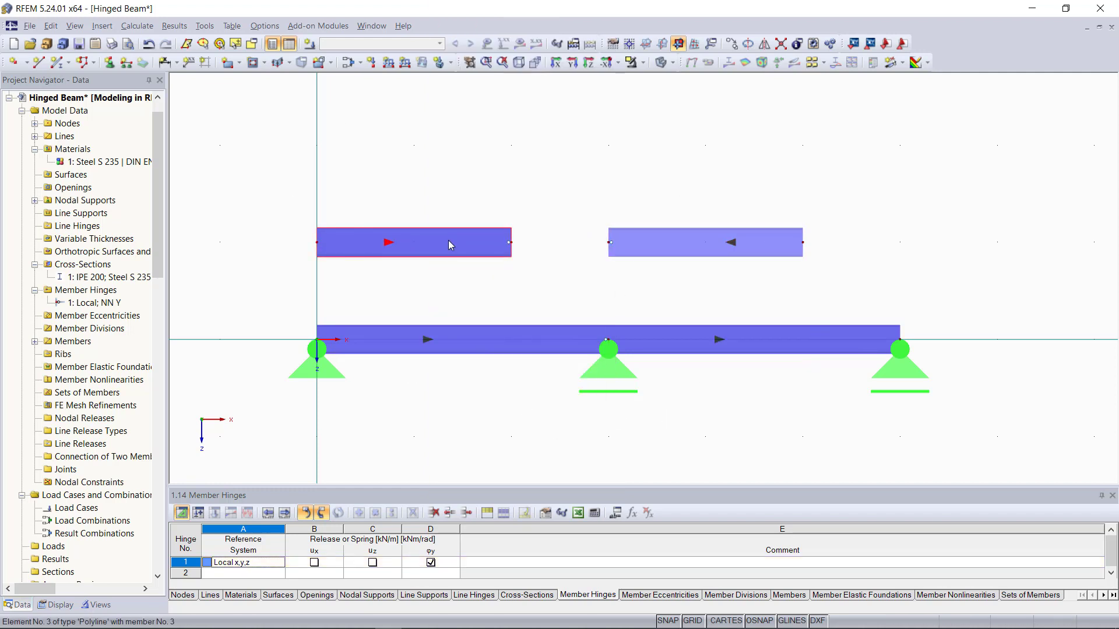
{"action": "mouse_move", "coordinate": [451, 245]}
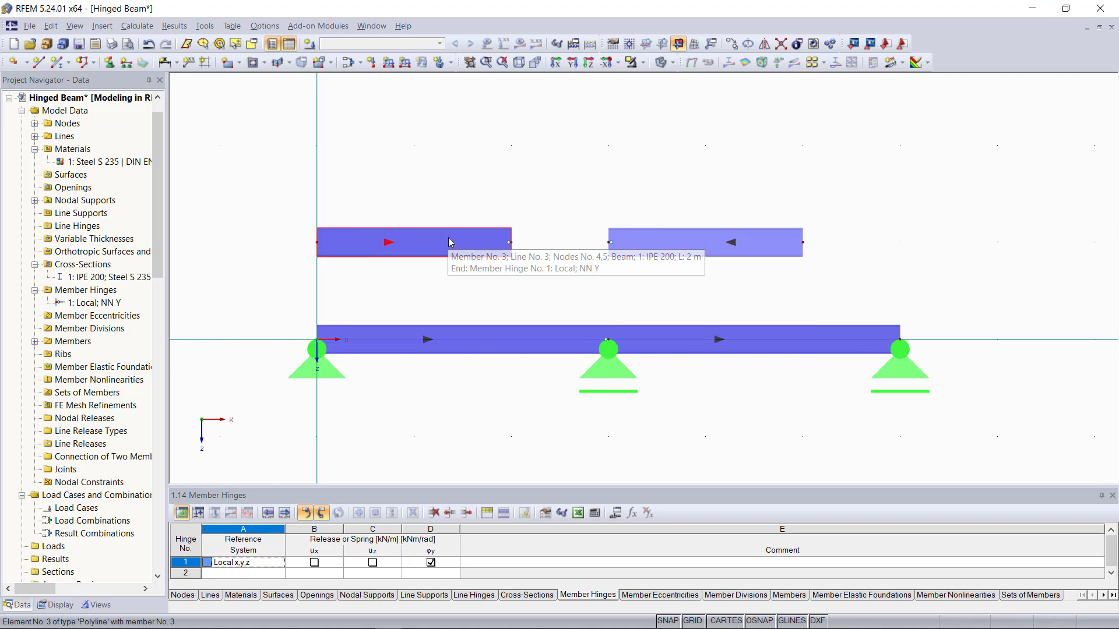
{"action": "right_click", "coordinate": [431, 242]}
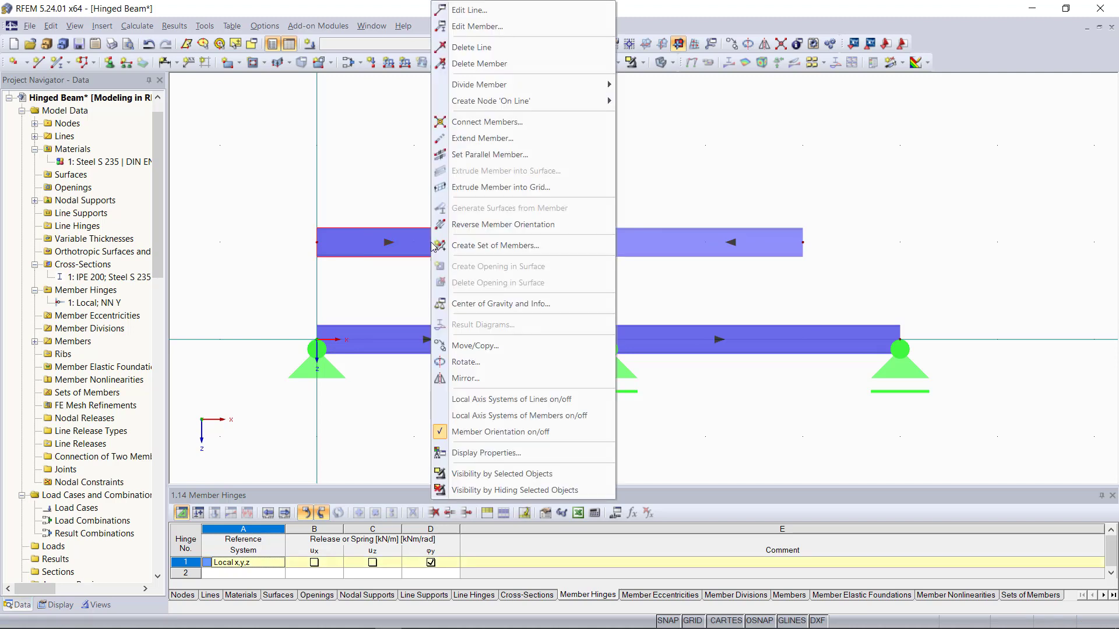
{"action": "left_click", "coordinate": [491, 225]}
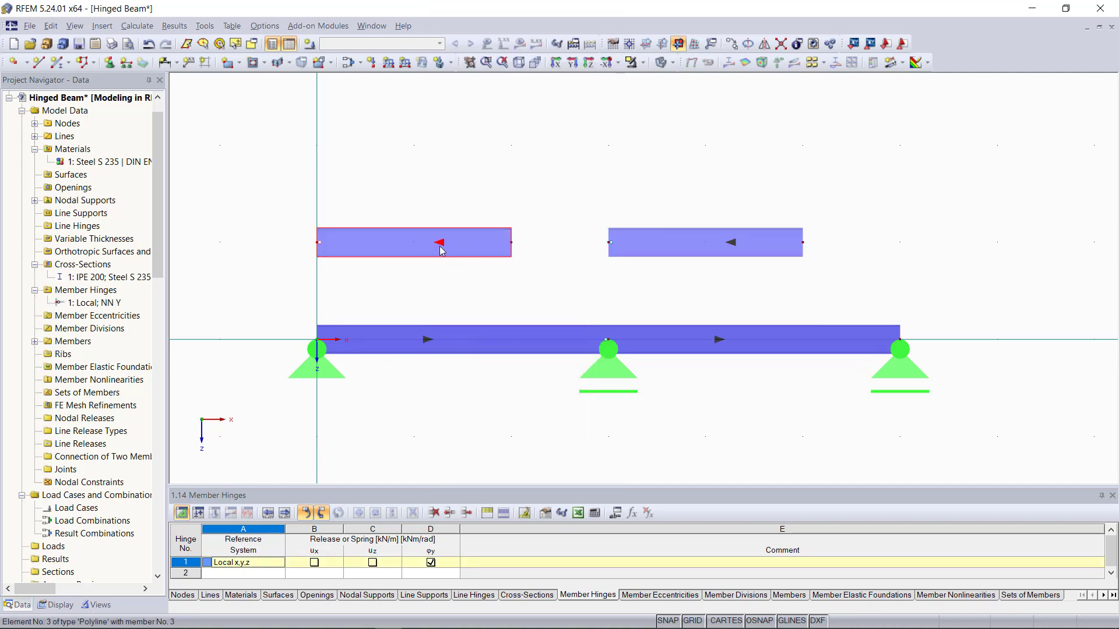
Hide the orientation arrows and delete both short upper members
{"action": "mouse_move", "coordinate": [446, 250]}
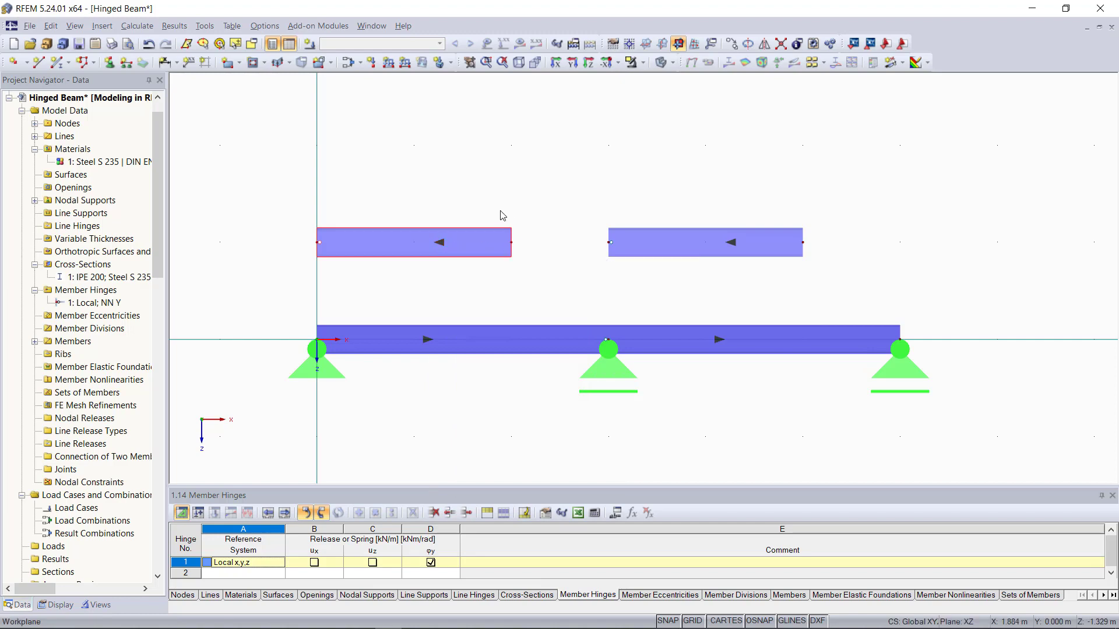
{"action": "right_click", "coordinate": [460, 241]}
{"action": "left_click", "coordinate": [527, 432]}
{"action": "left_click_drag", "start_coordinate": [285, 163], "coordinate": [918, 287]}
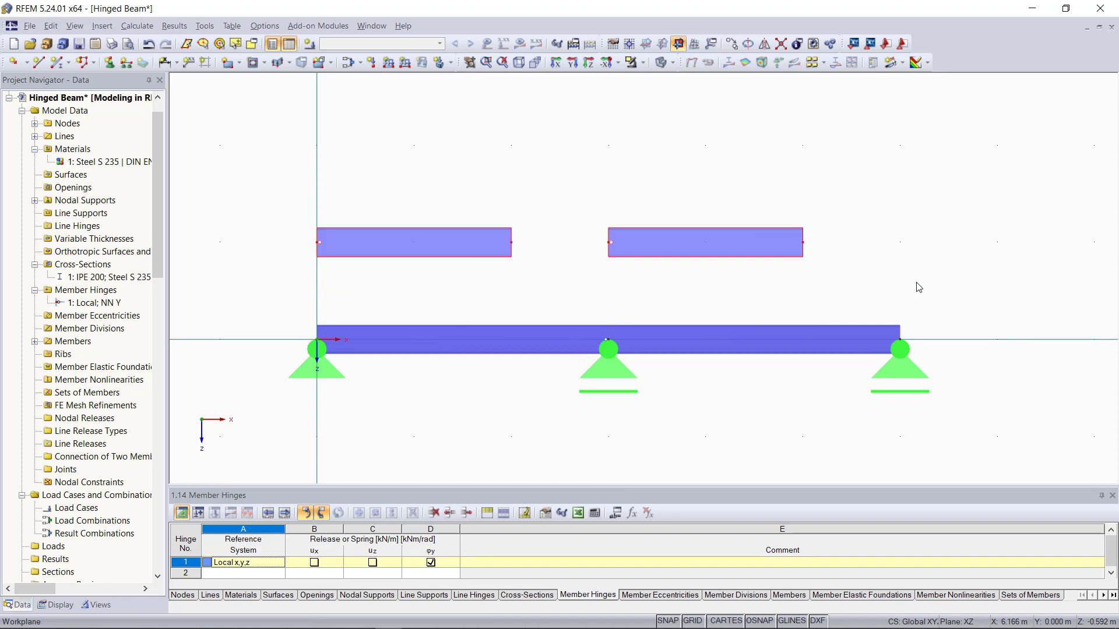
{"action": "key", "text": "Delete"}
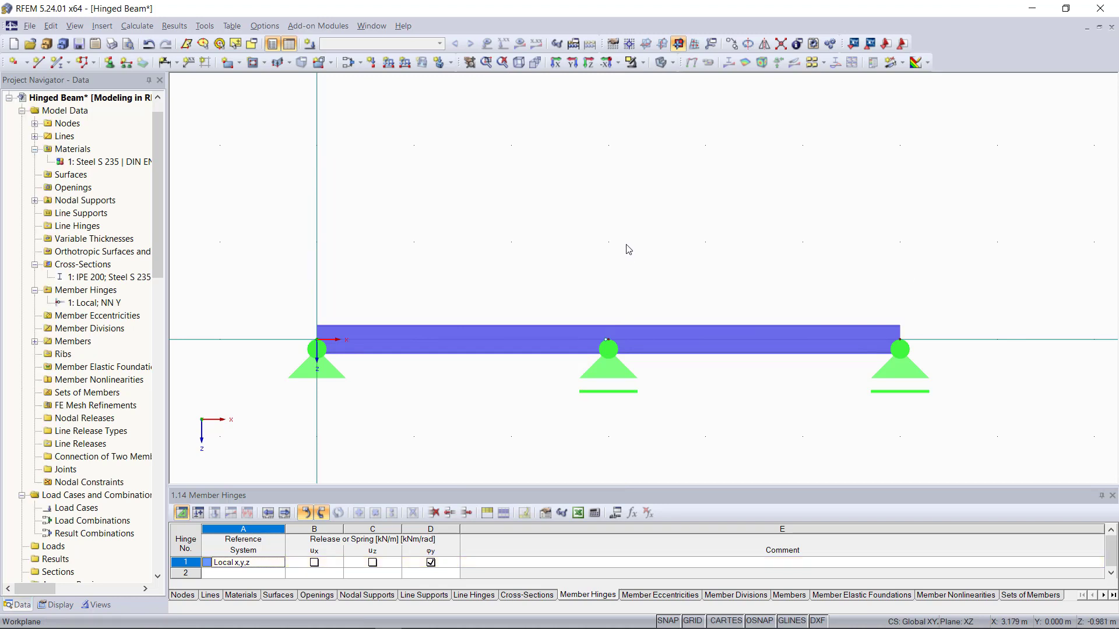
Create load case LC1 named 'All loads' with self-weight turned off
{"action": "left_click", "coordinate": [310, 49]}
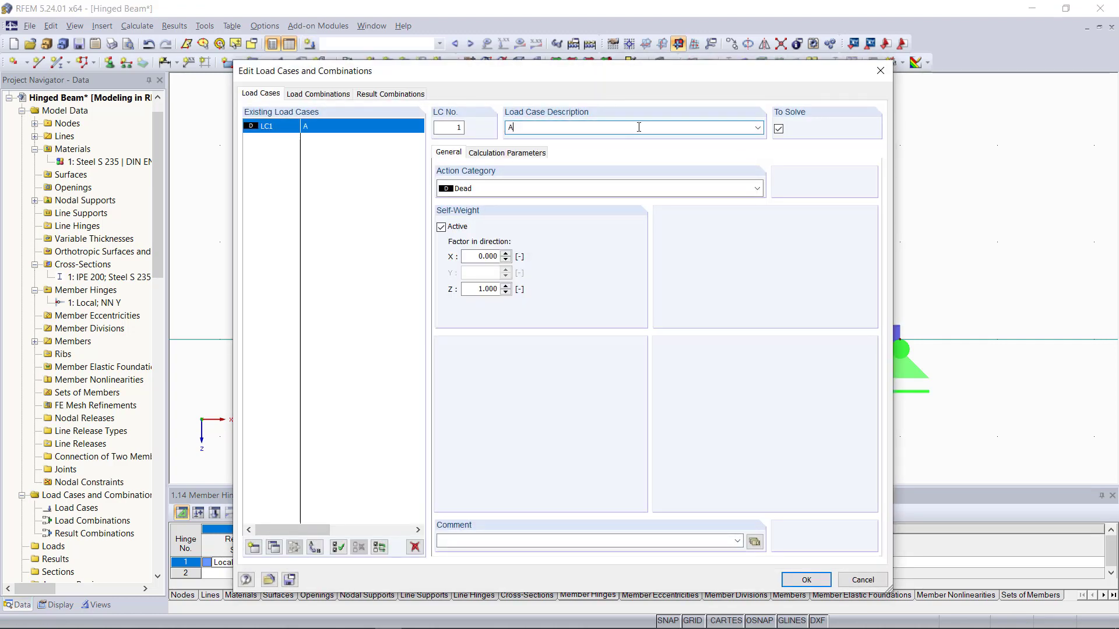
{"action": "type", "text": "All loads"}
{"action": "left_click", "coordinate": [441, 227]}
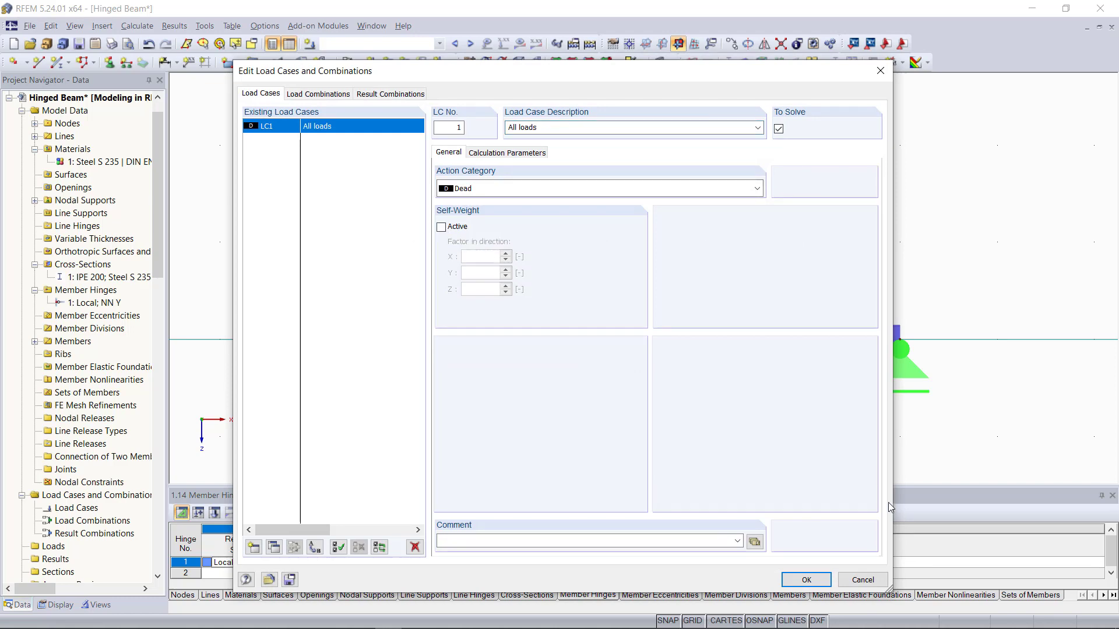
{"action": "left_click", "coordinate": [806, 580]}
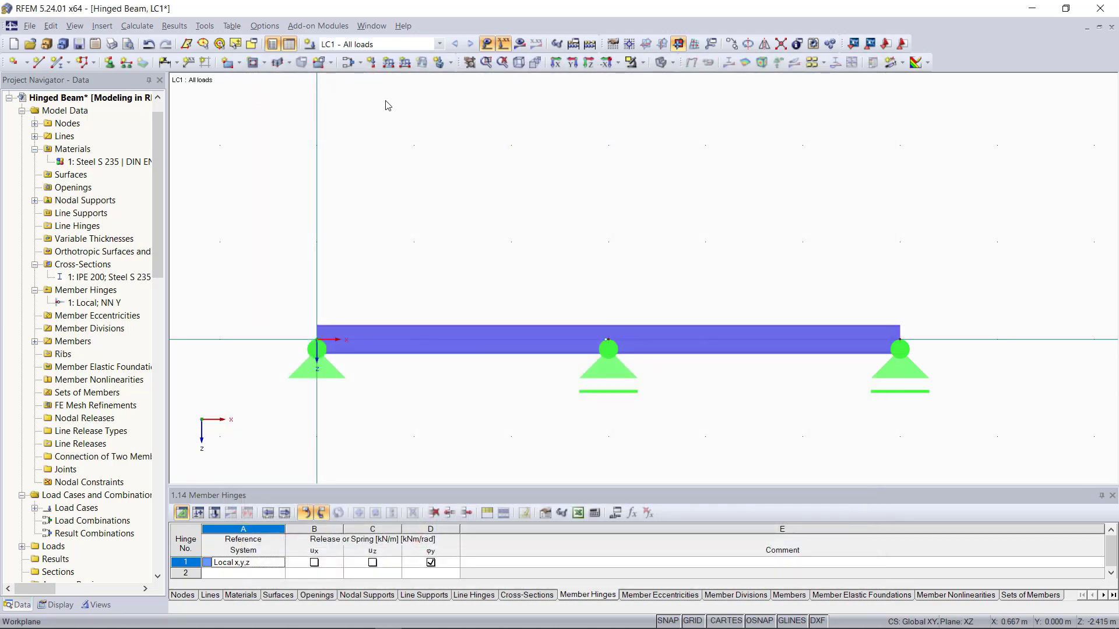
Apply a 5 kN/m uniform member load to both the left and right spans
{"action": "left_click", "coordinate": [389, 63]}
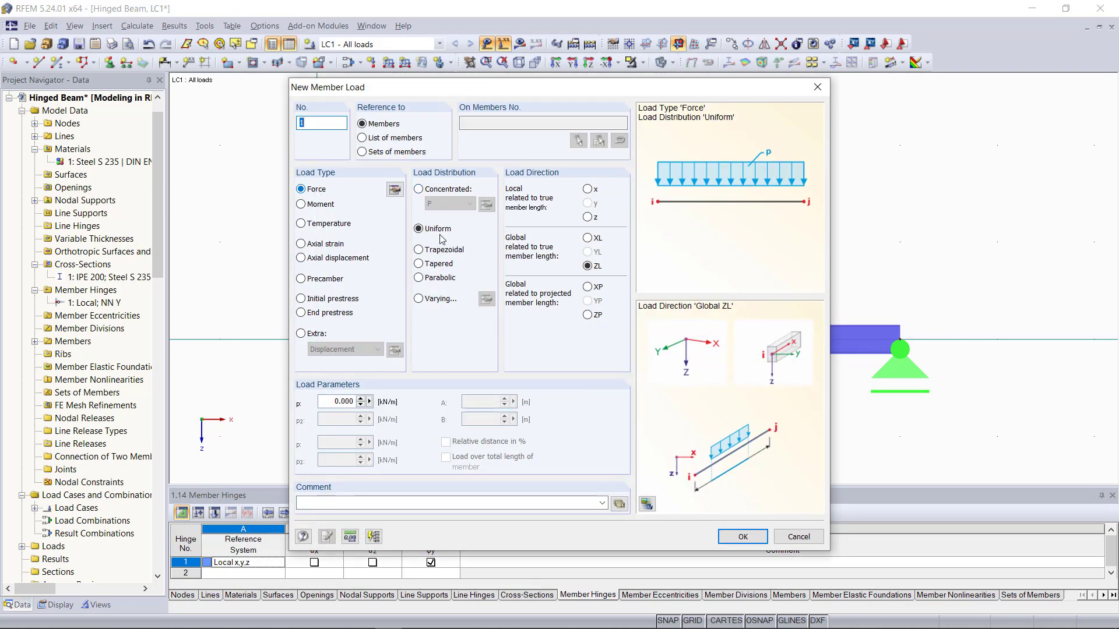
{"action": "type", "text": "5"}
{"action": "left_click", "coordinate": [742, 536]}
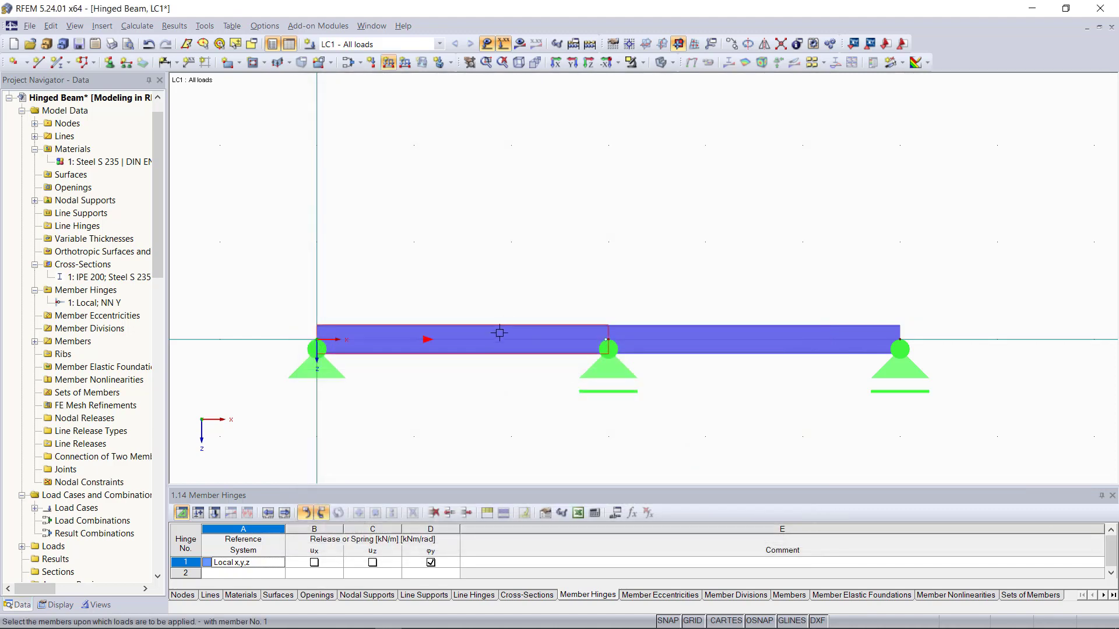
{"action": "left_click", "coordinate": [424, 338]}
{"action": "left_click", "coordinate": [752, 341]}
{"action": "key", "text": "Escape"}
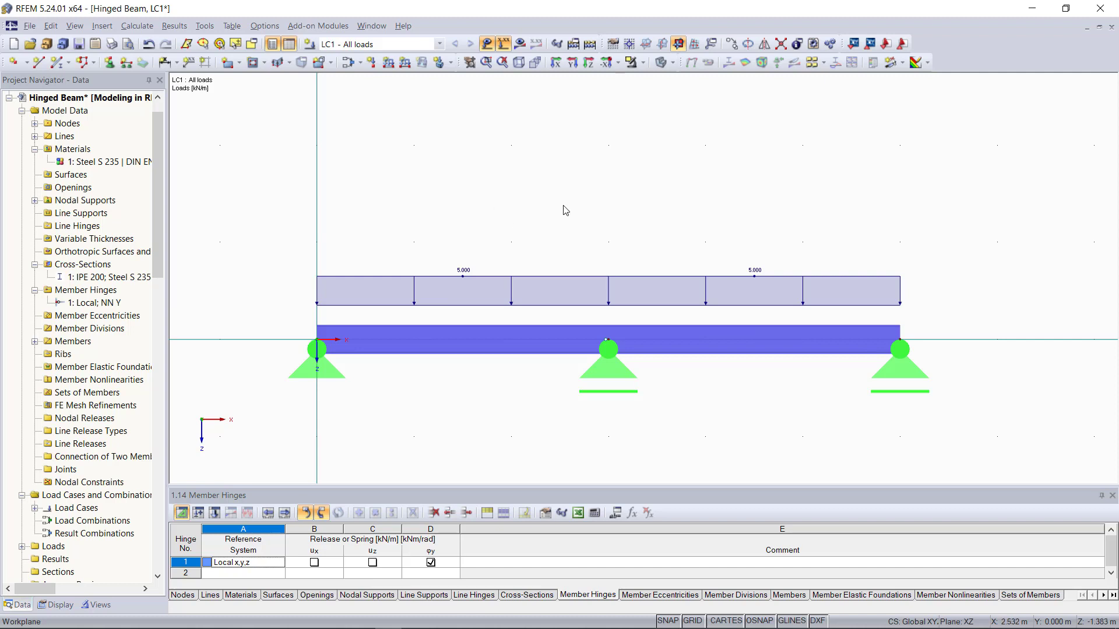
Copy the whole beam with its supports and 5 kN/m loads once, offset dz = 3.000 m downward
{"action": "scroll", "coordinate": [564, 198], "scroll_direction": "down", "scroll_amount": 2}
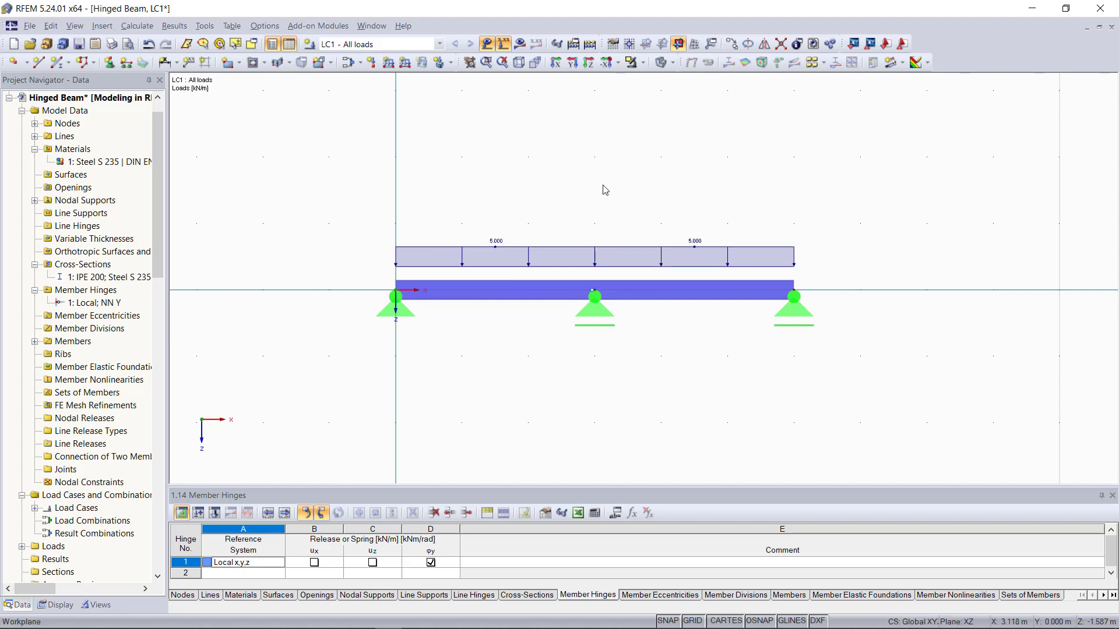
{"action": "scroll", "coordinate": [603, 188], "scroll_direction": "down", "scroll_amount": 1}
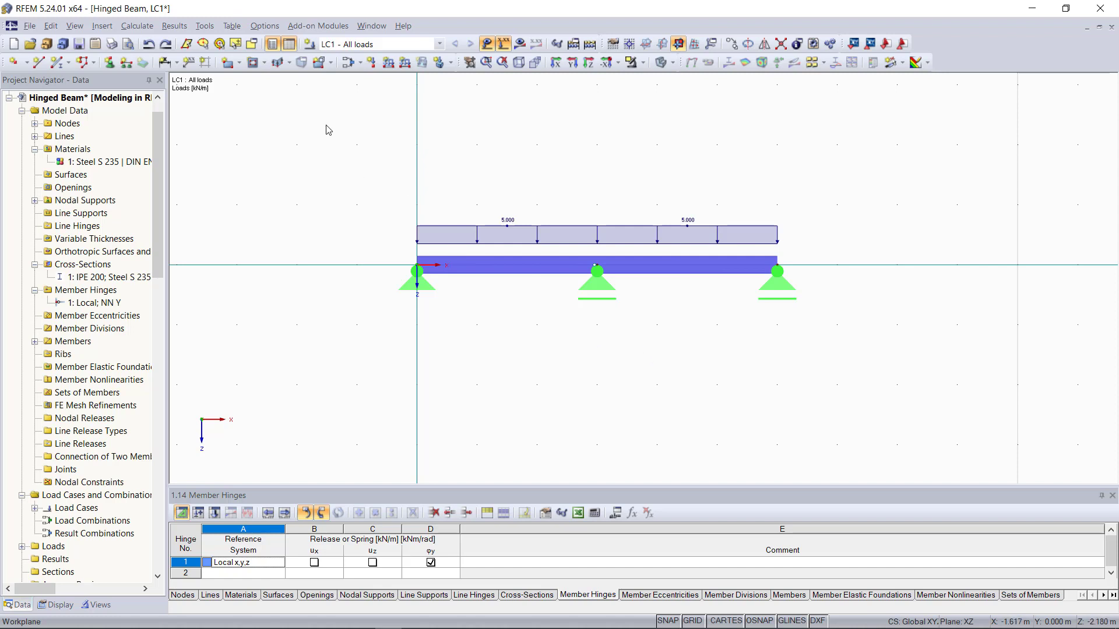
{"action": "left_click_drag", "start_coordinate": [370, 171], "coordinate": [851, 335]}
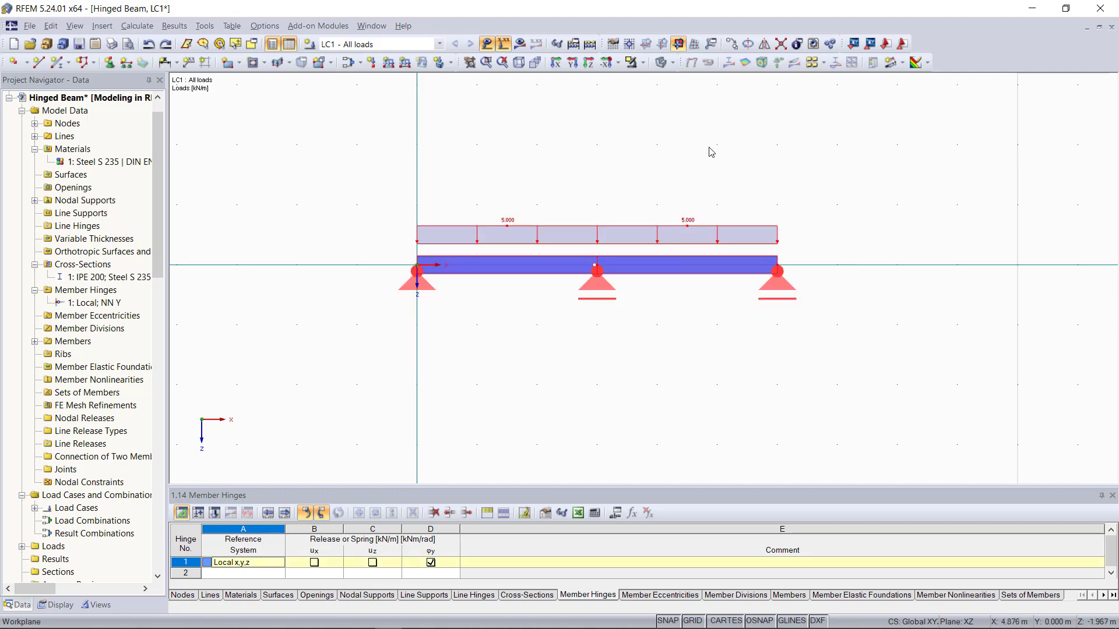
{"action": "left_click", "coordinate": [733, 45]}
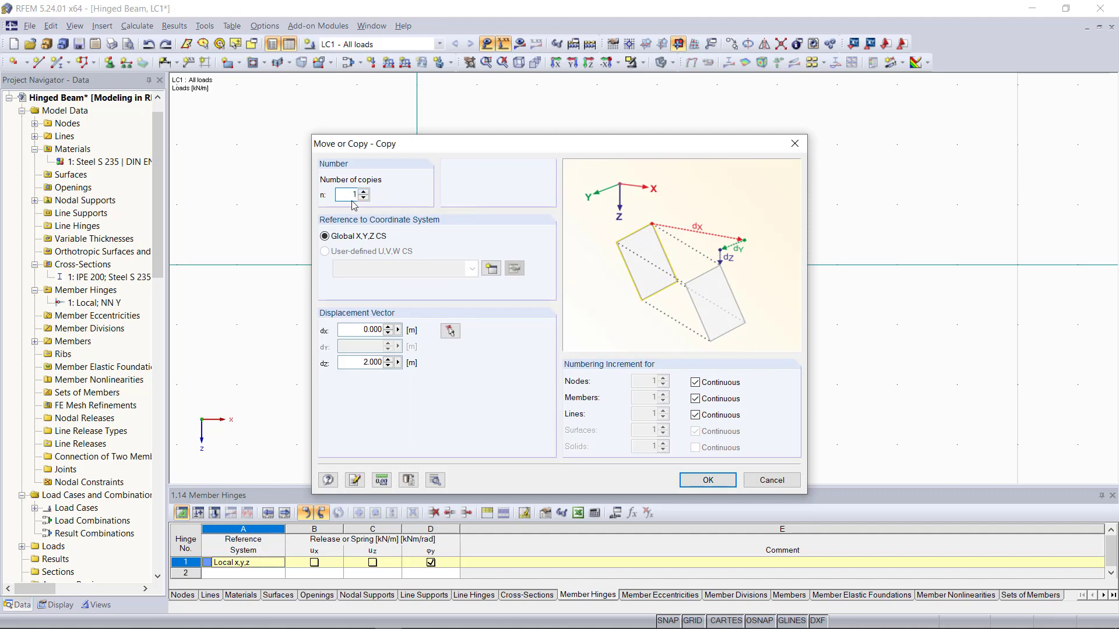
{"action": "left_click", "coordinate": [450, 331]}
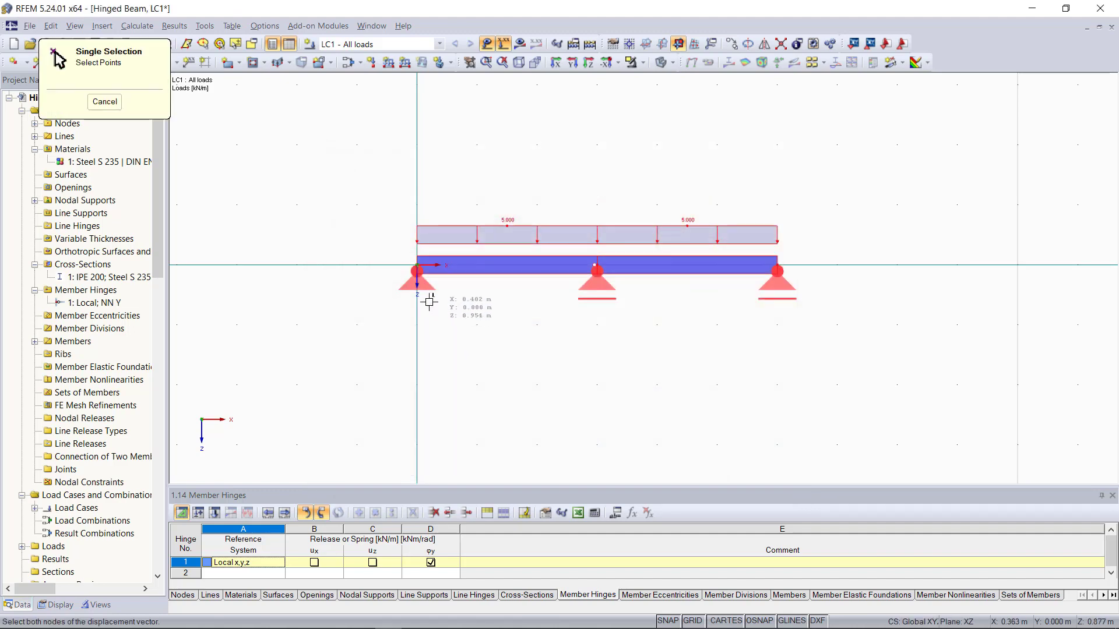
{"action": "left_click", "coordinate": [415, 264]}
{"action": "left_click", "coordinate": [418, 446]}
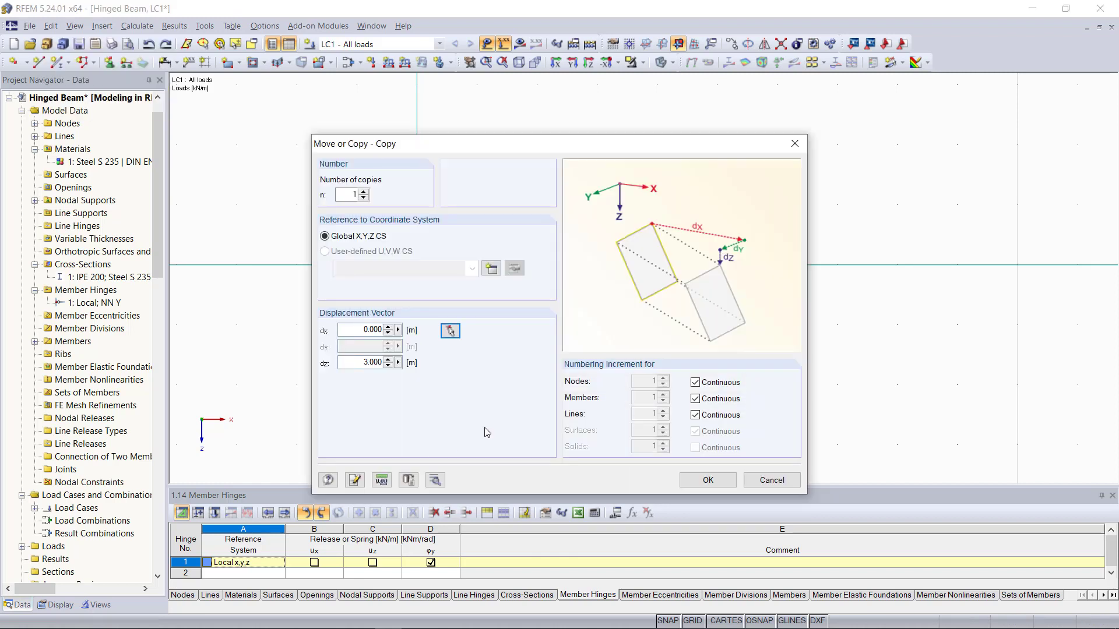
{"action": "left_click", "coordinate": [707, 480]}
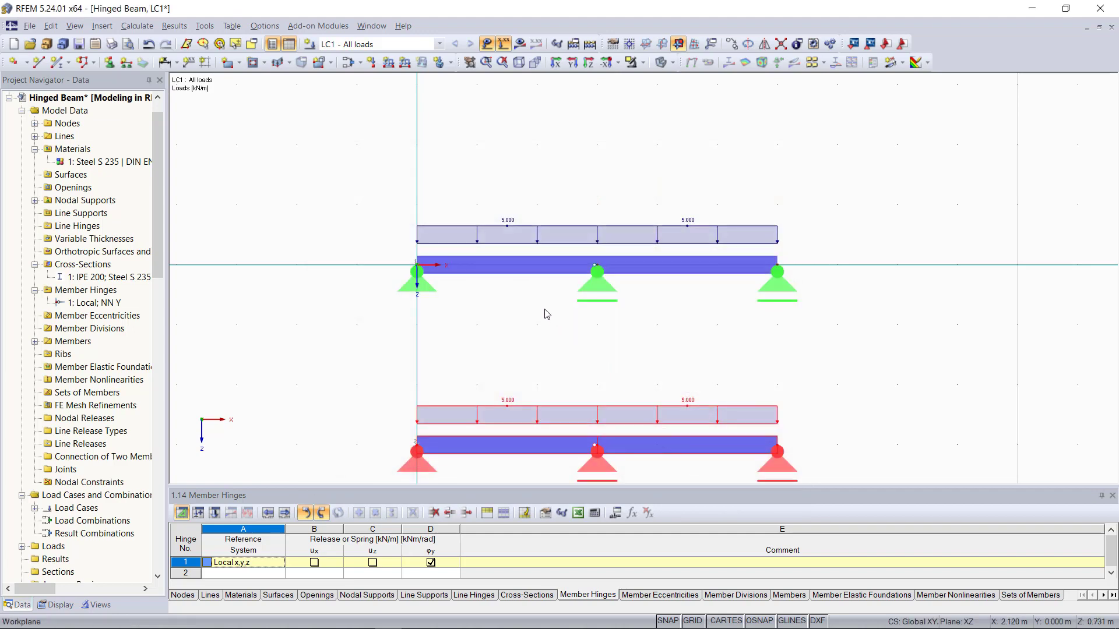
Set the lower copy's left member end hinge to None, then run the FE calculation
{"action": "middle_click", "coordinate": [524, 294]}
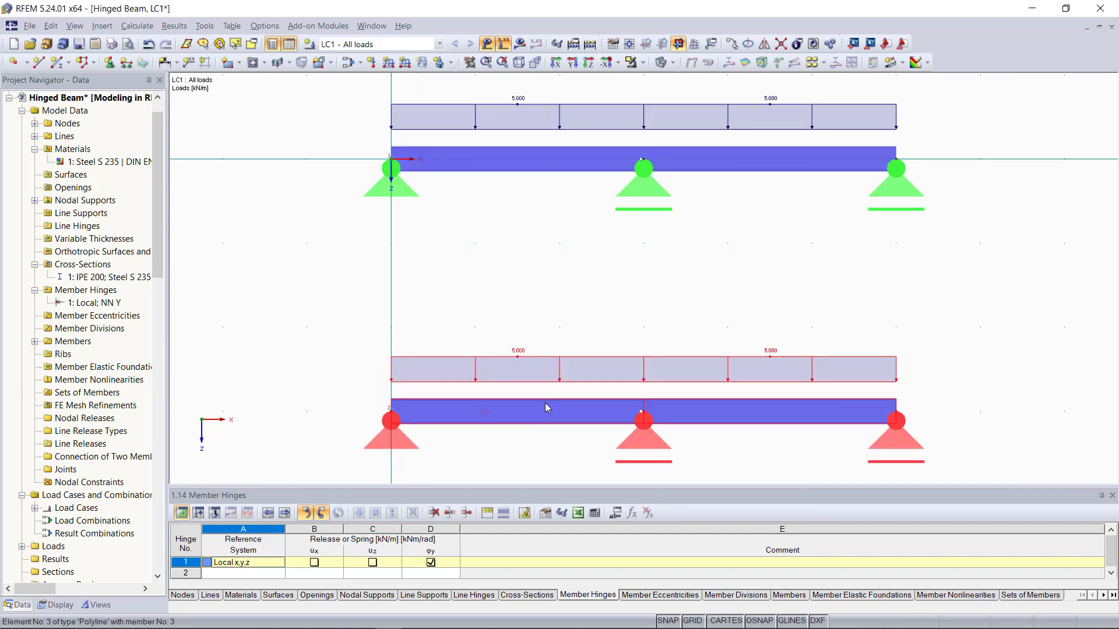
{"action": "left_click", "coordinate": [534, 442]}
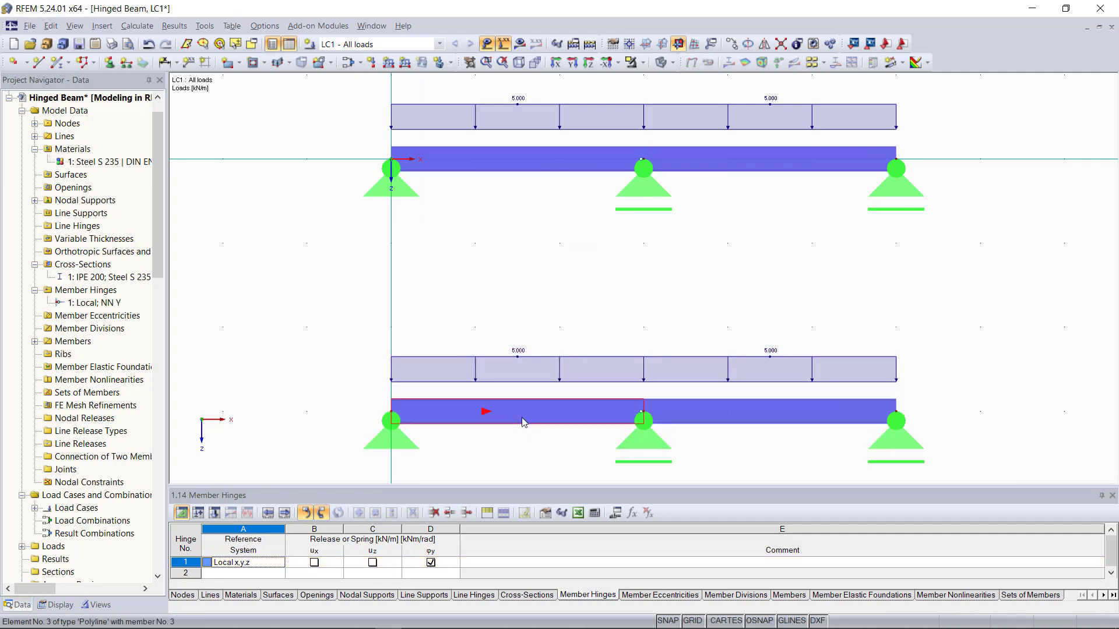
{"action": "double_click", "coordinate": [523, 419]}
{"action": "left_click", "coordinate": [510, 459]}
{"action": "left_click", "coordinate": [511, 472]}
{"action": "left_click", "coordinate": [670, 490]}
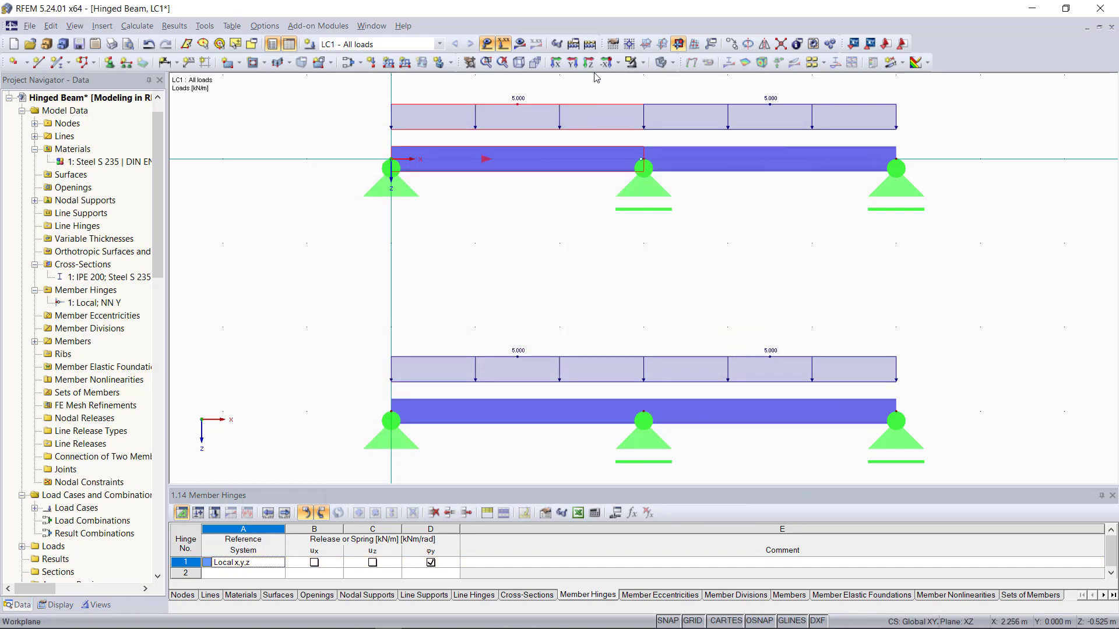
{"action": "left_click", "coordinate": [591, 46]}
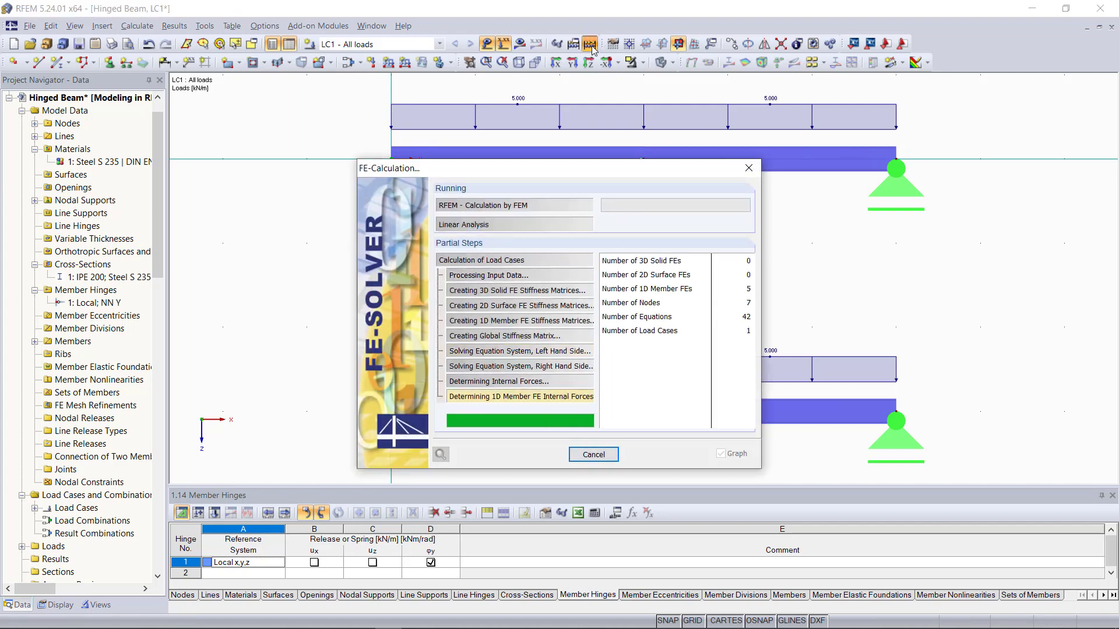